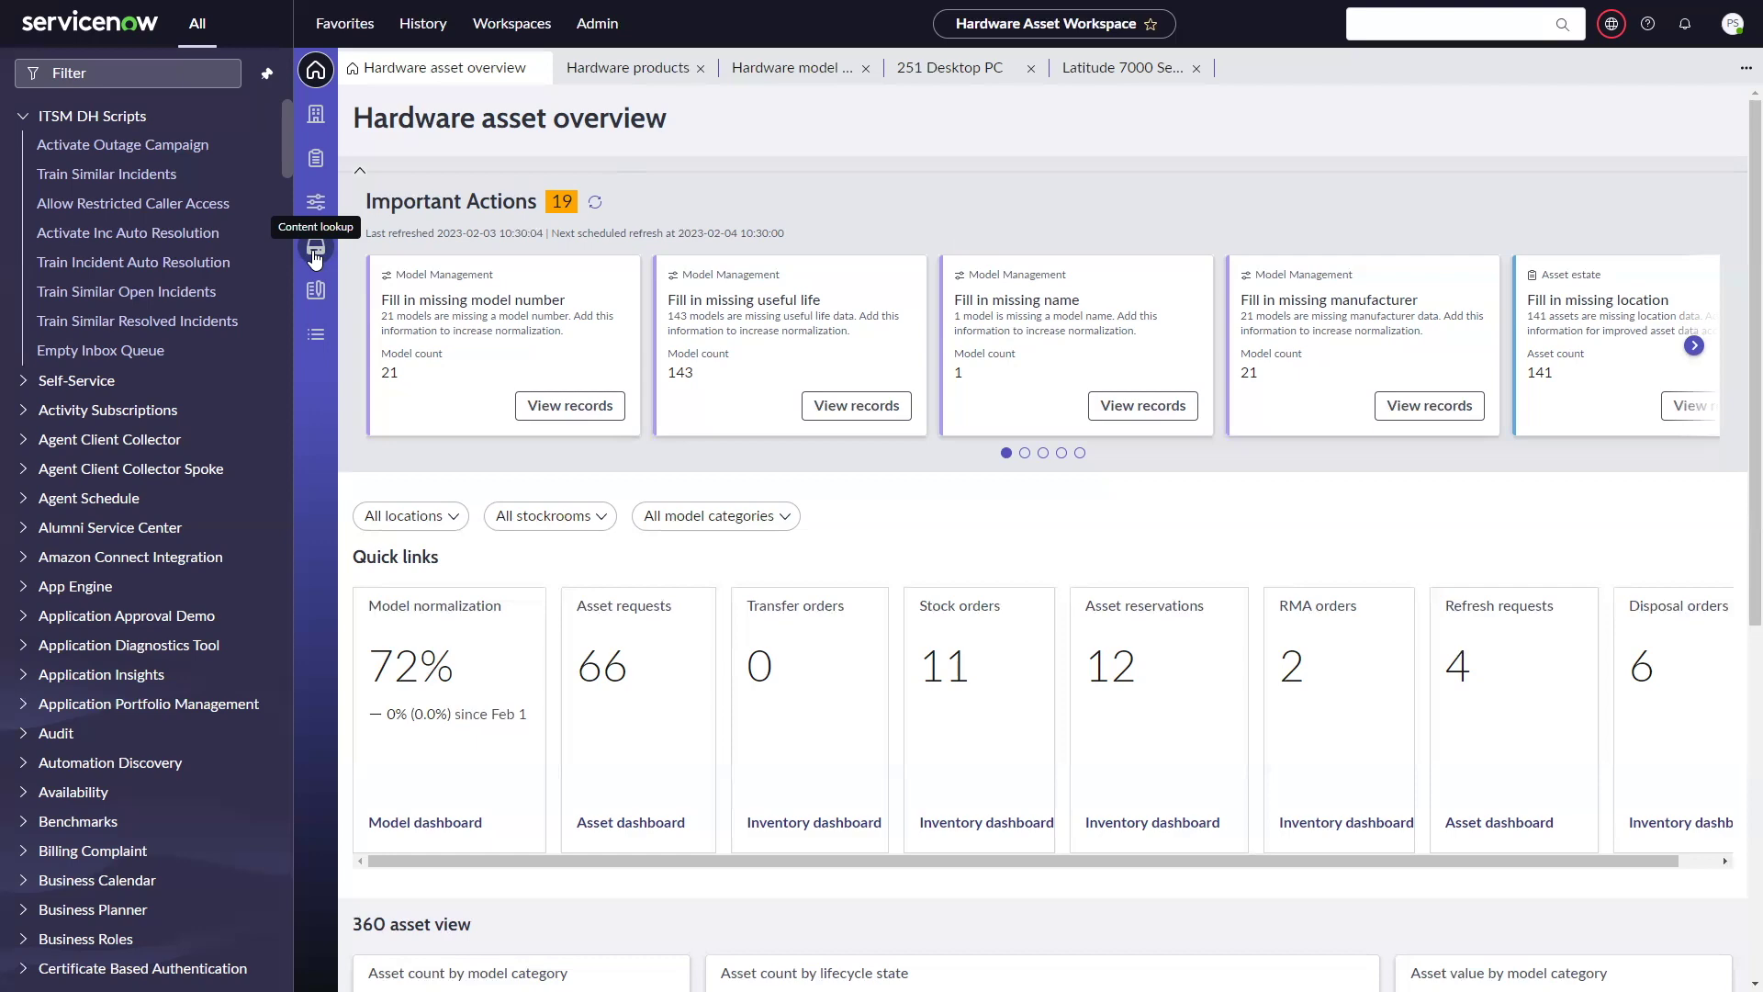
Step: Open Content lookup to show the hardware products list from the content library
left_click(315, 249)
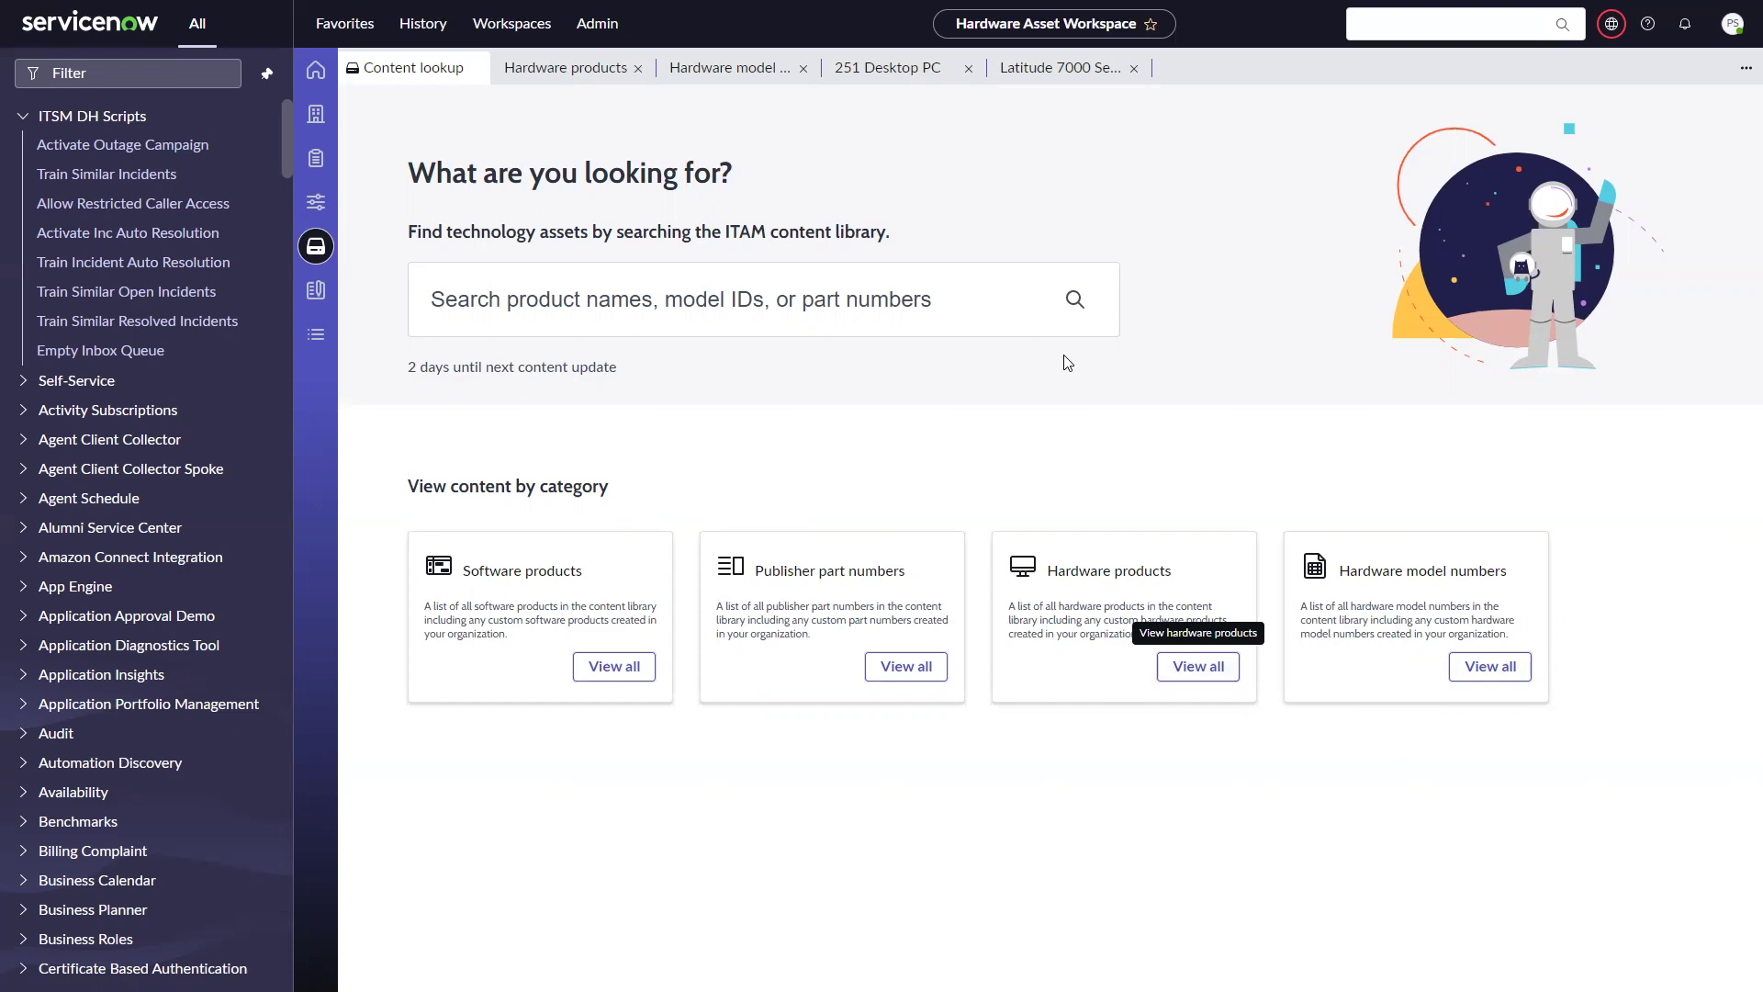
left_click(565, 67)
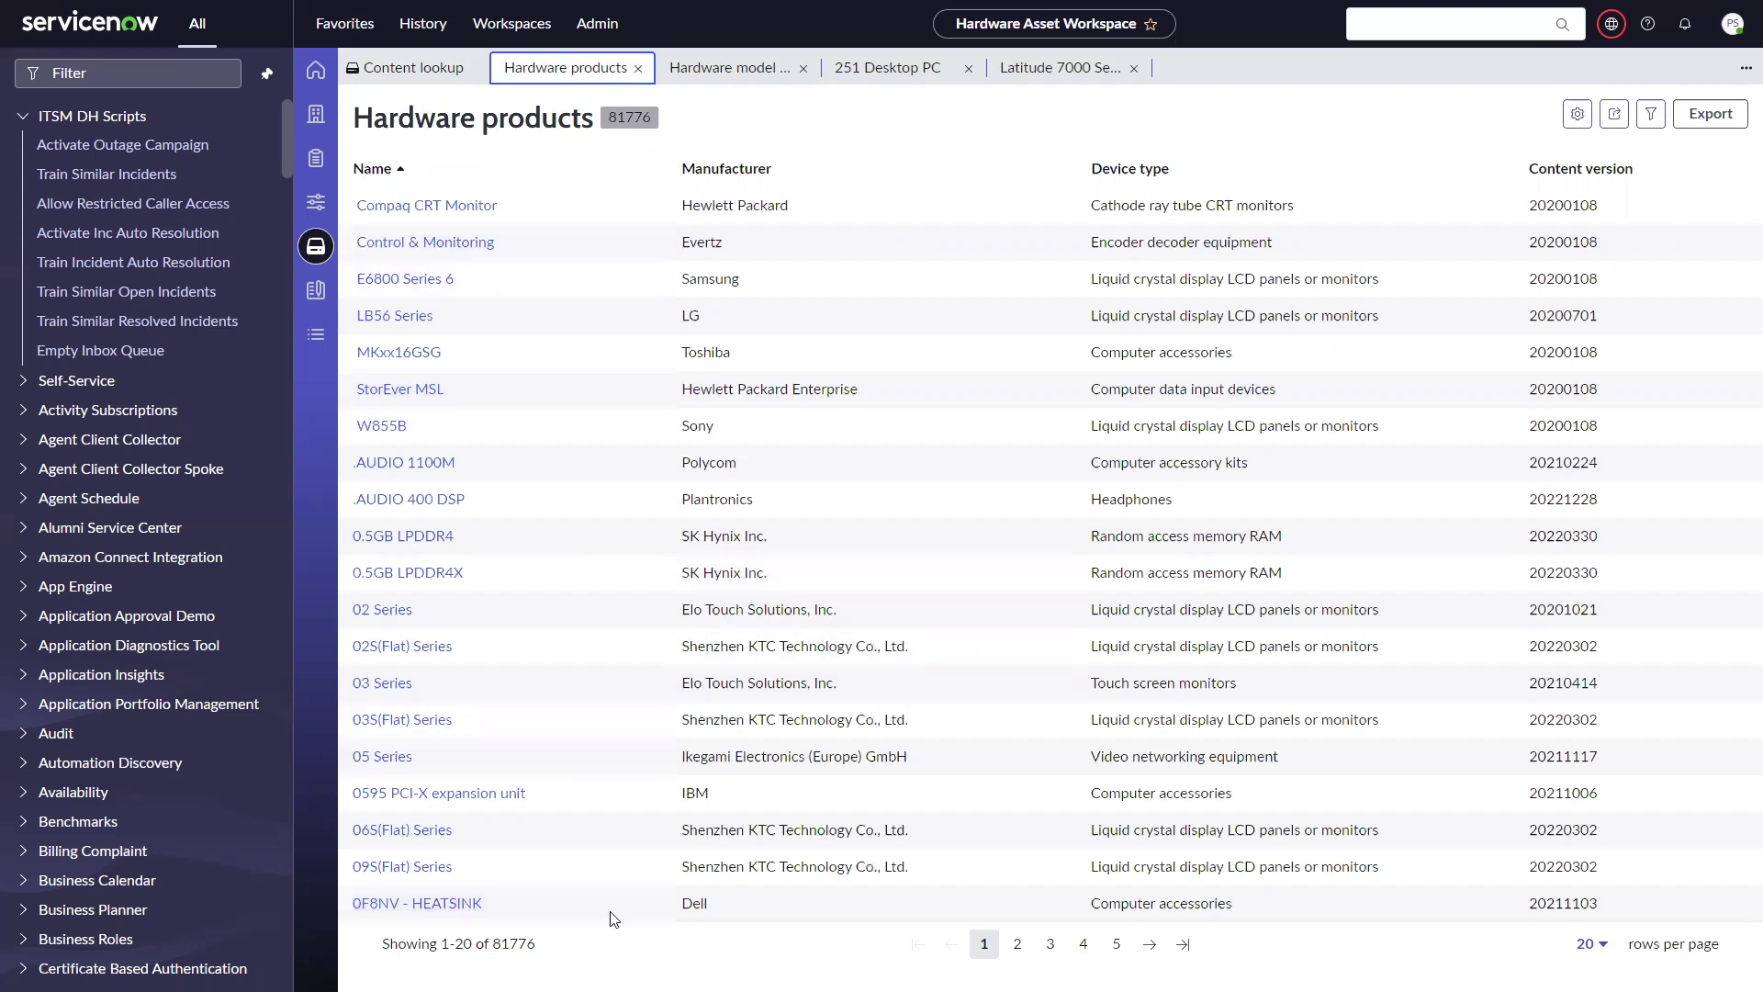
mouse_move(496, 903)
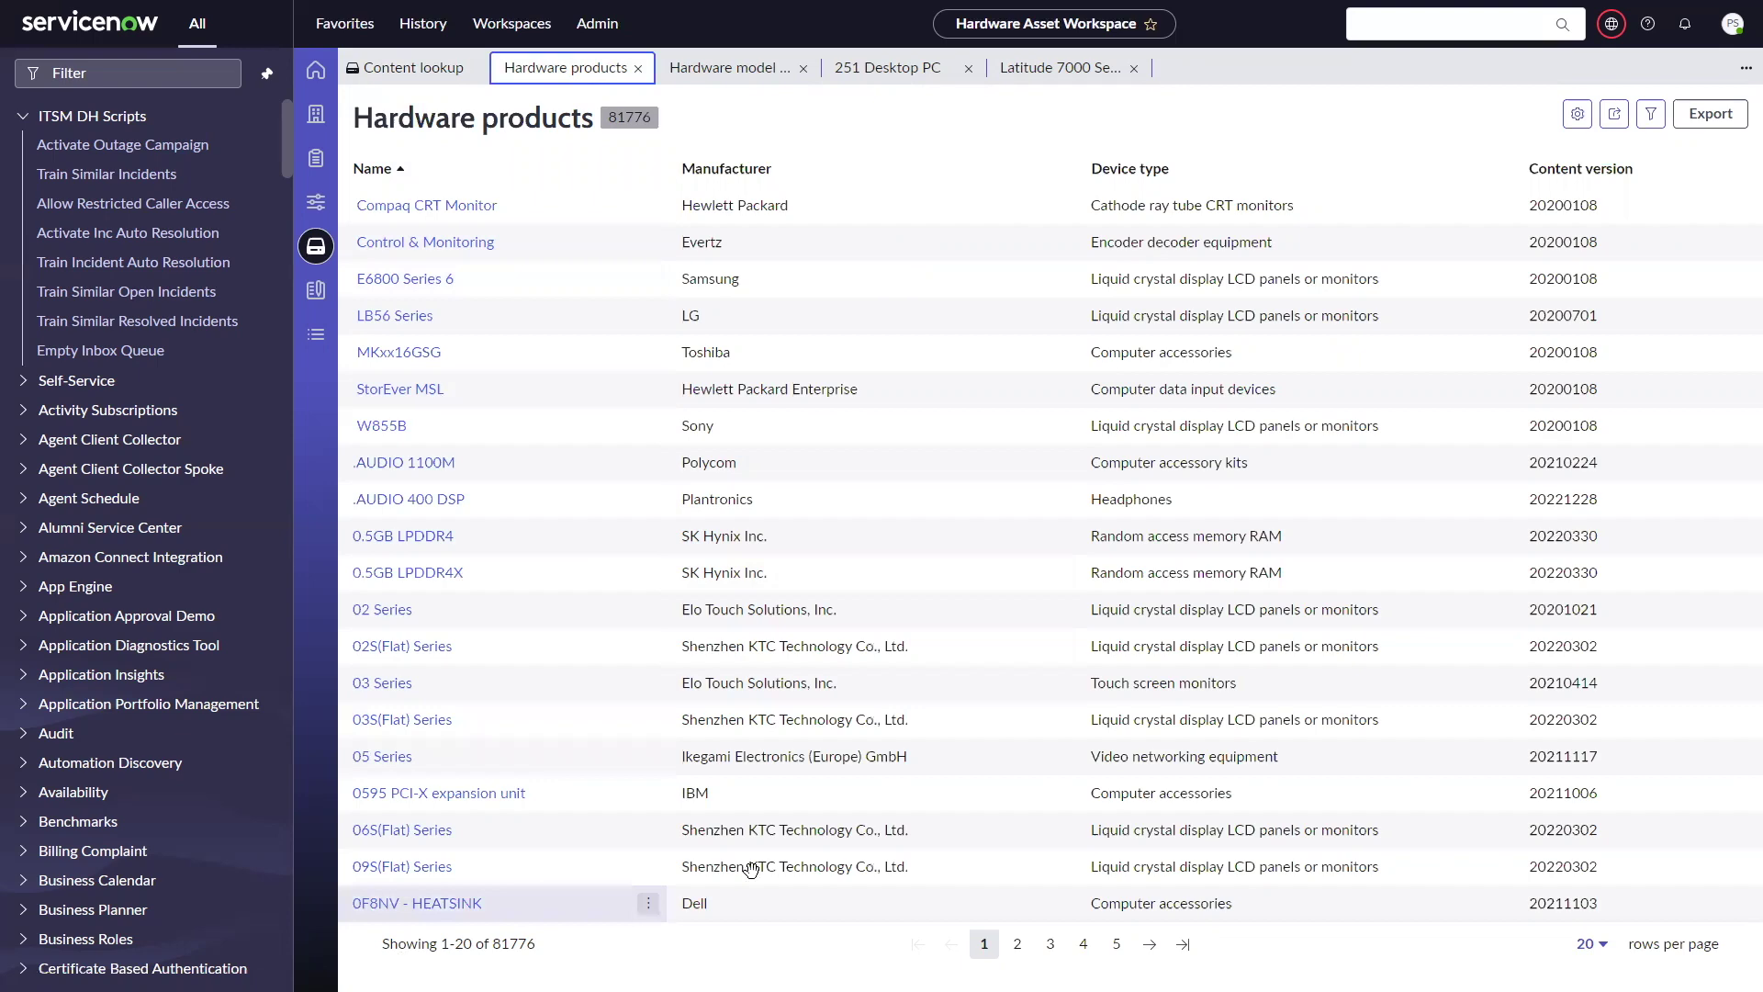
left_click(412, 68)
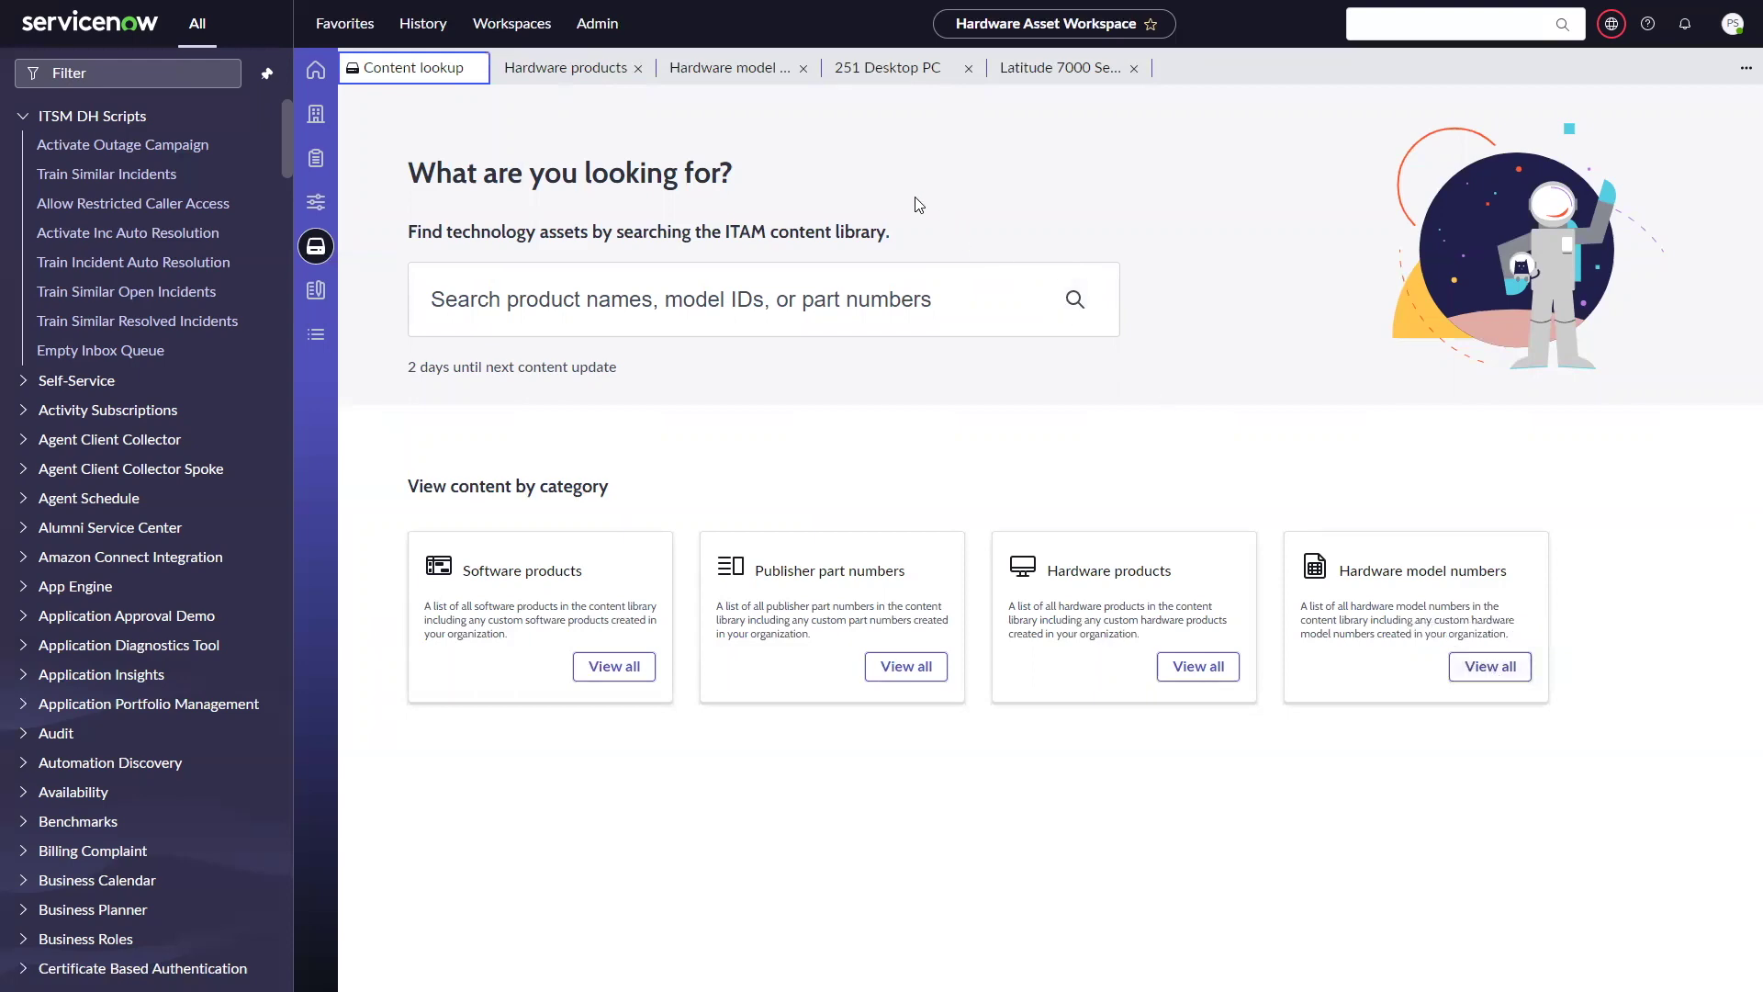
left_click(727, 68)
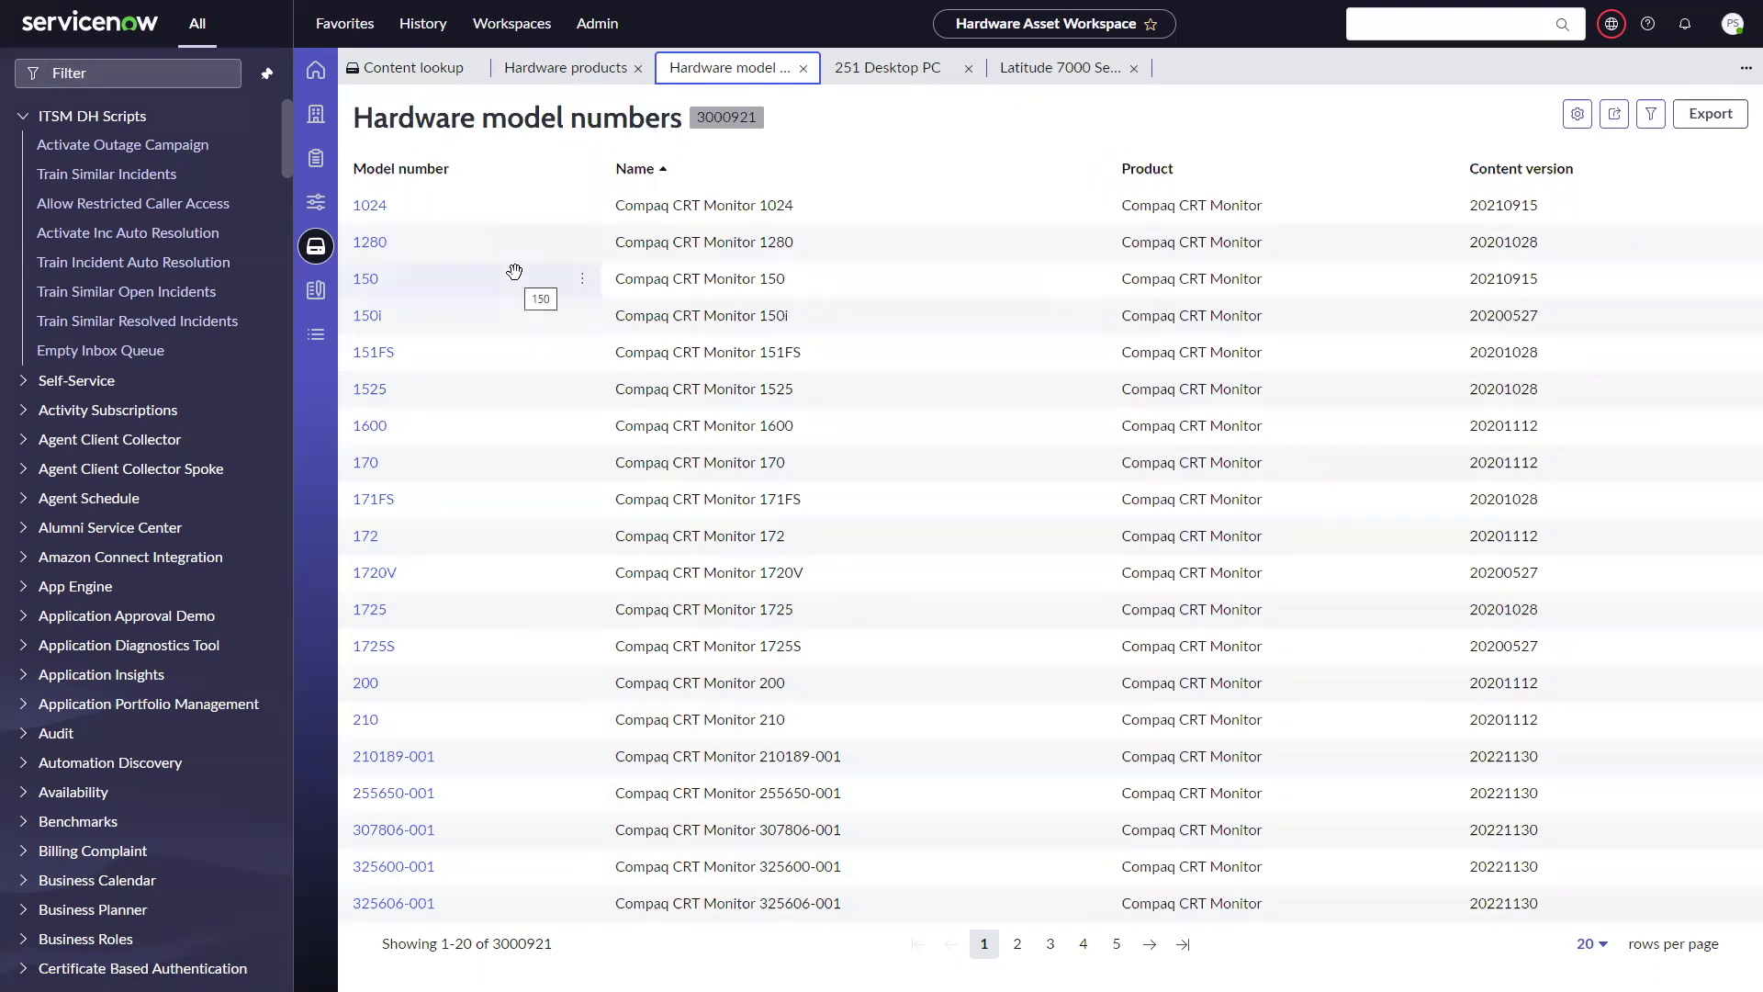
left_click(414, 68)
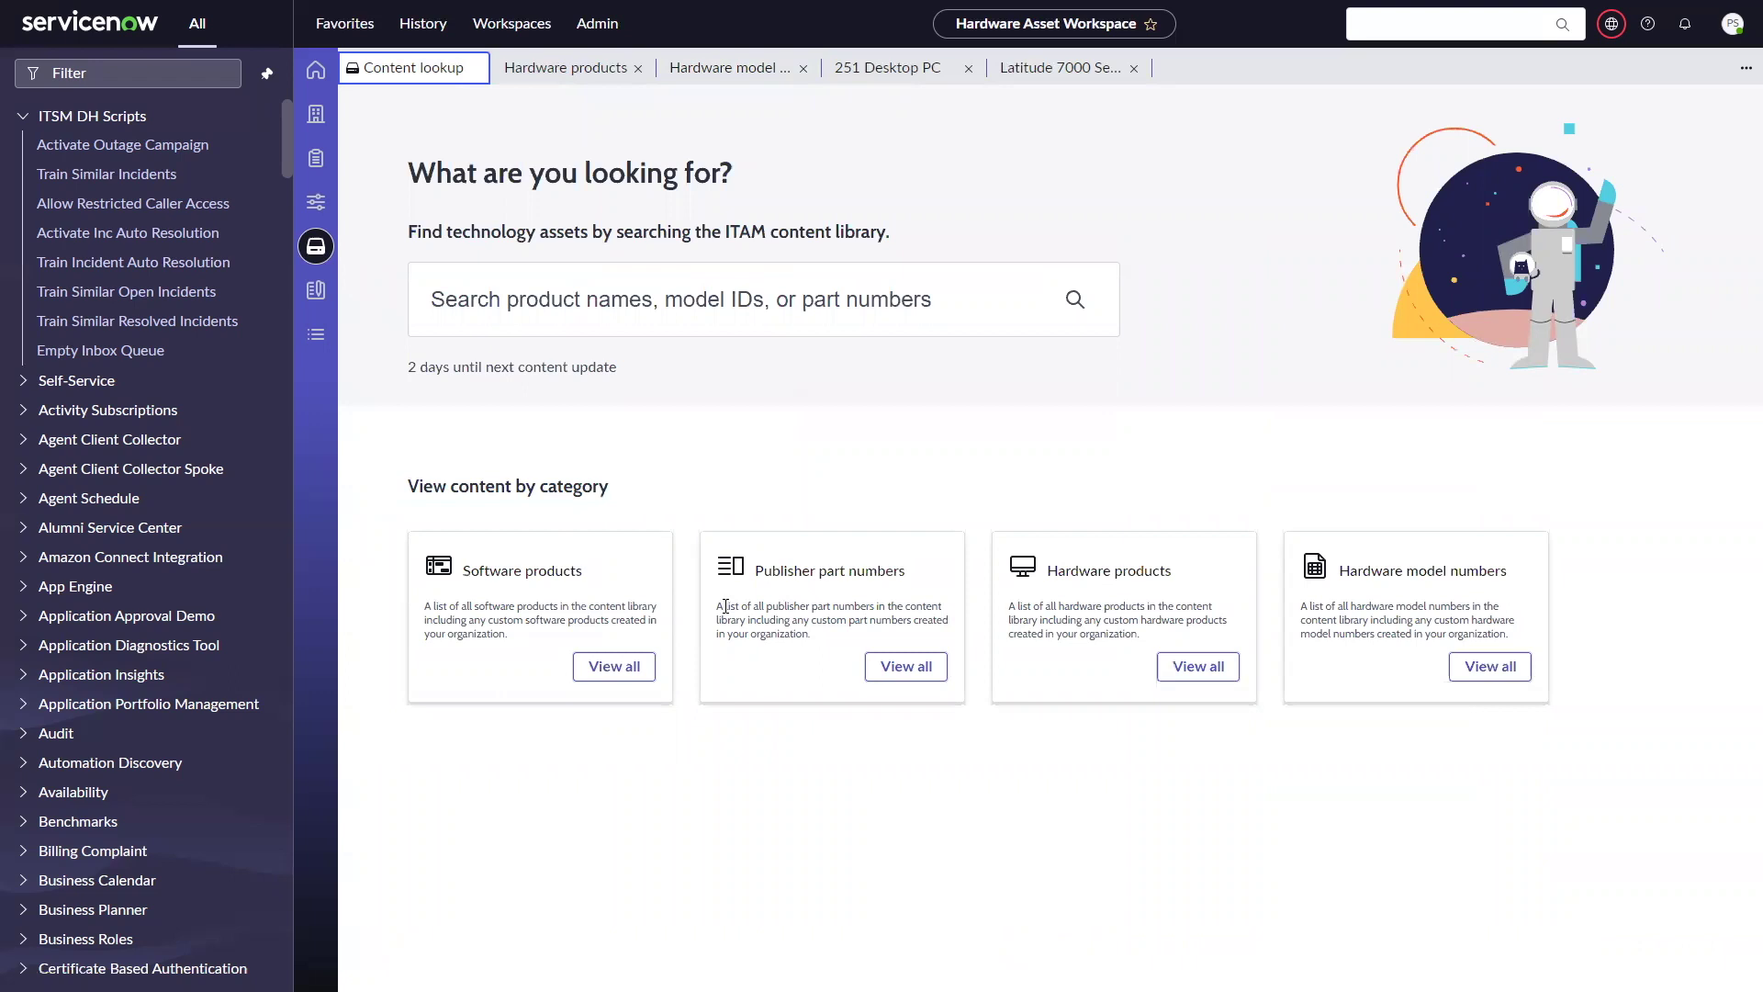
Step: Search the content library for 'desktop computer'
left_click(637, 304)
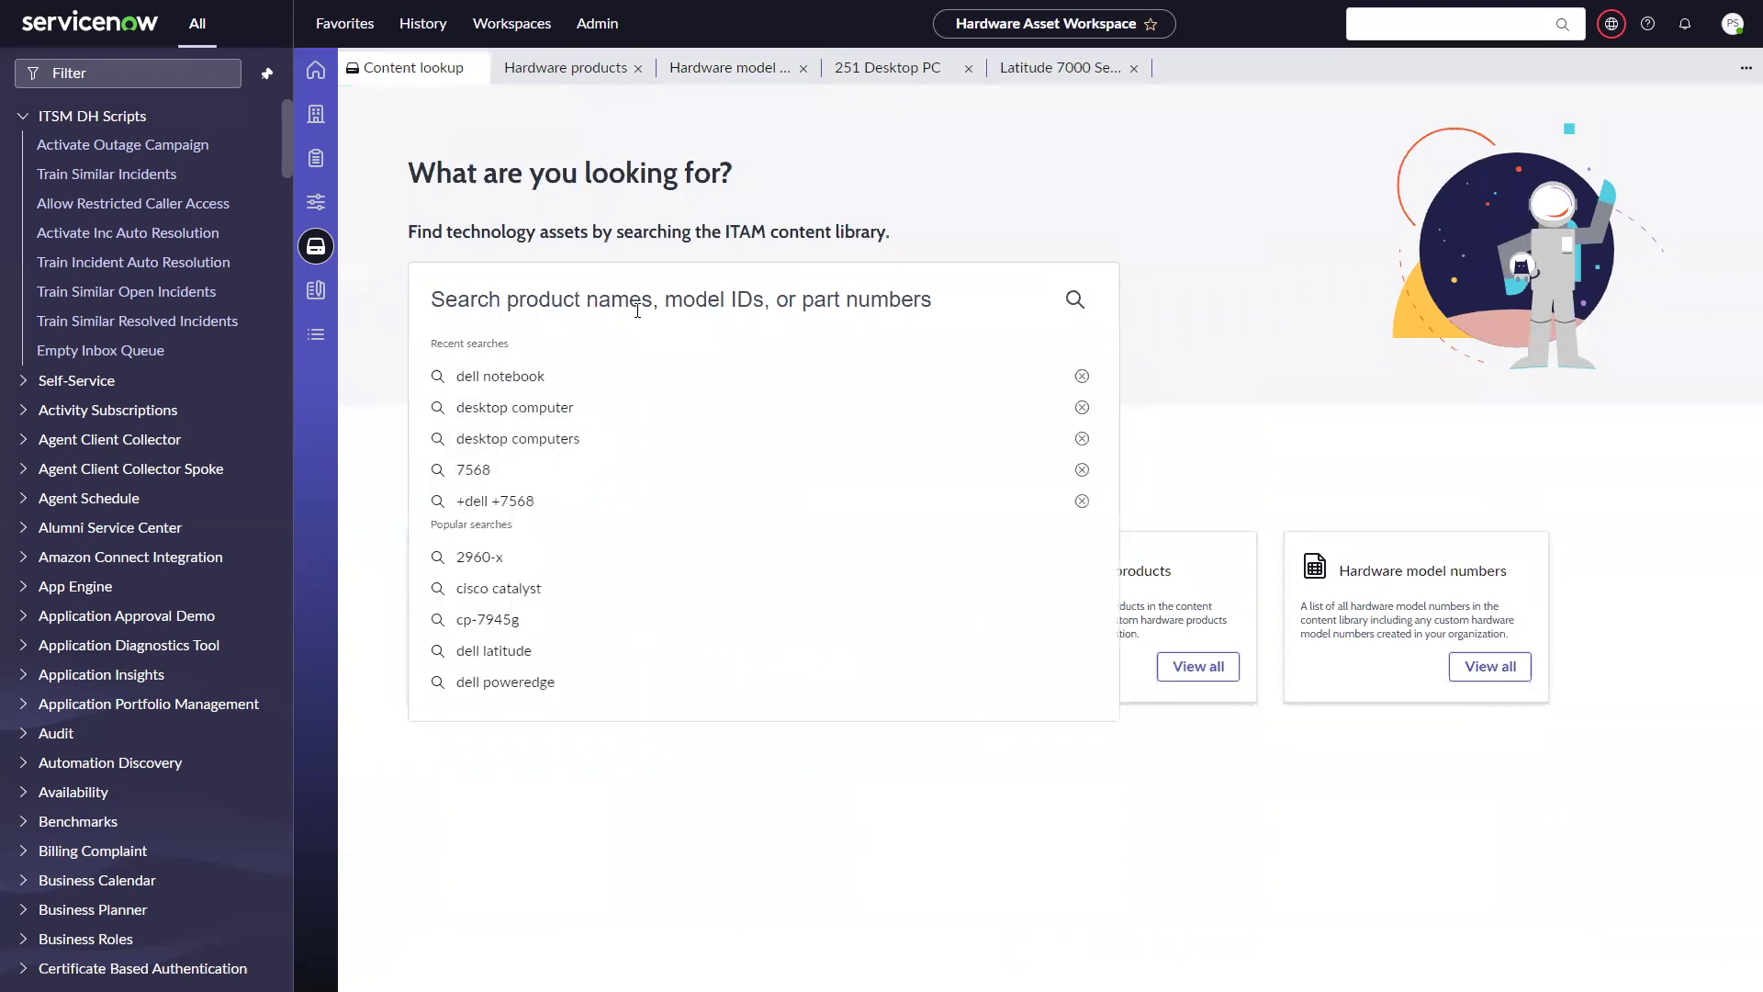
type("desktop ")
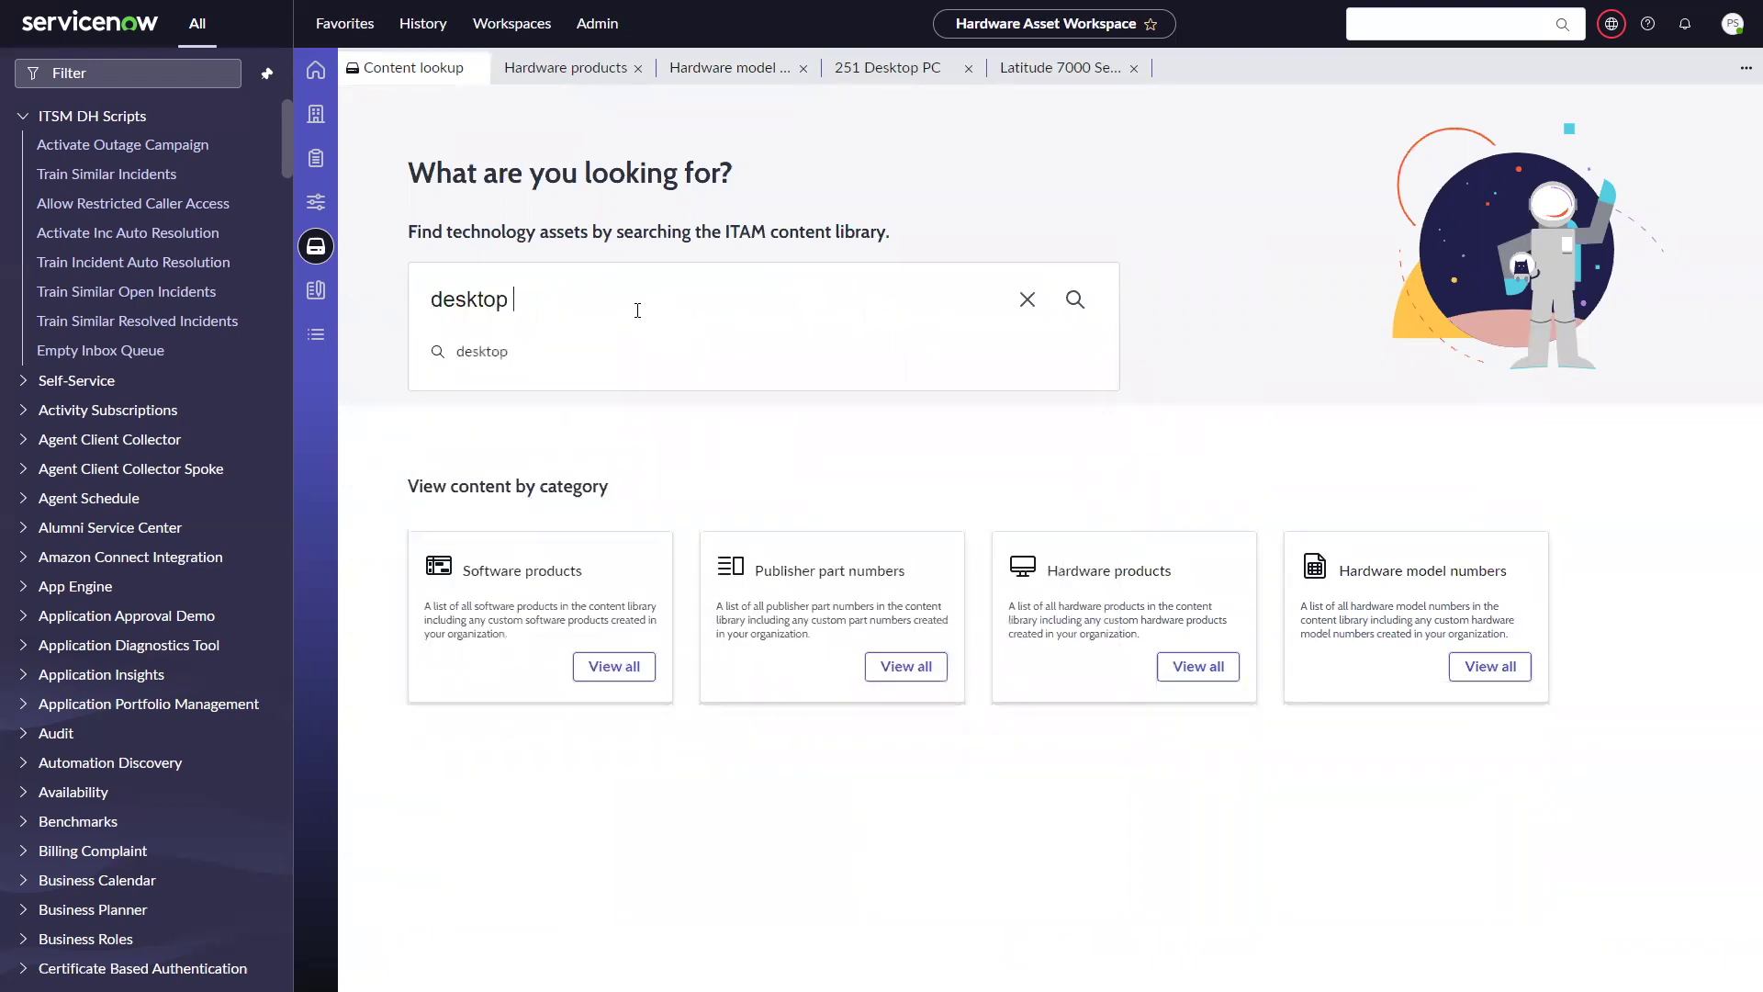
type("computer")
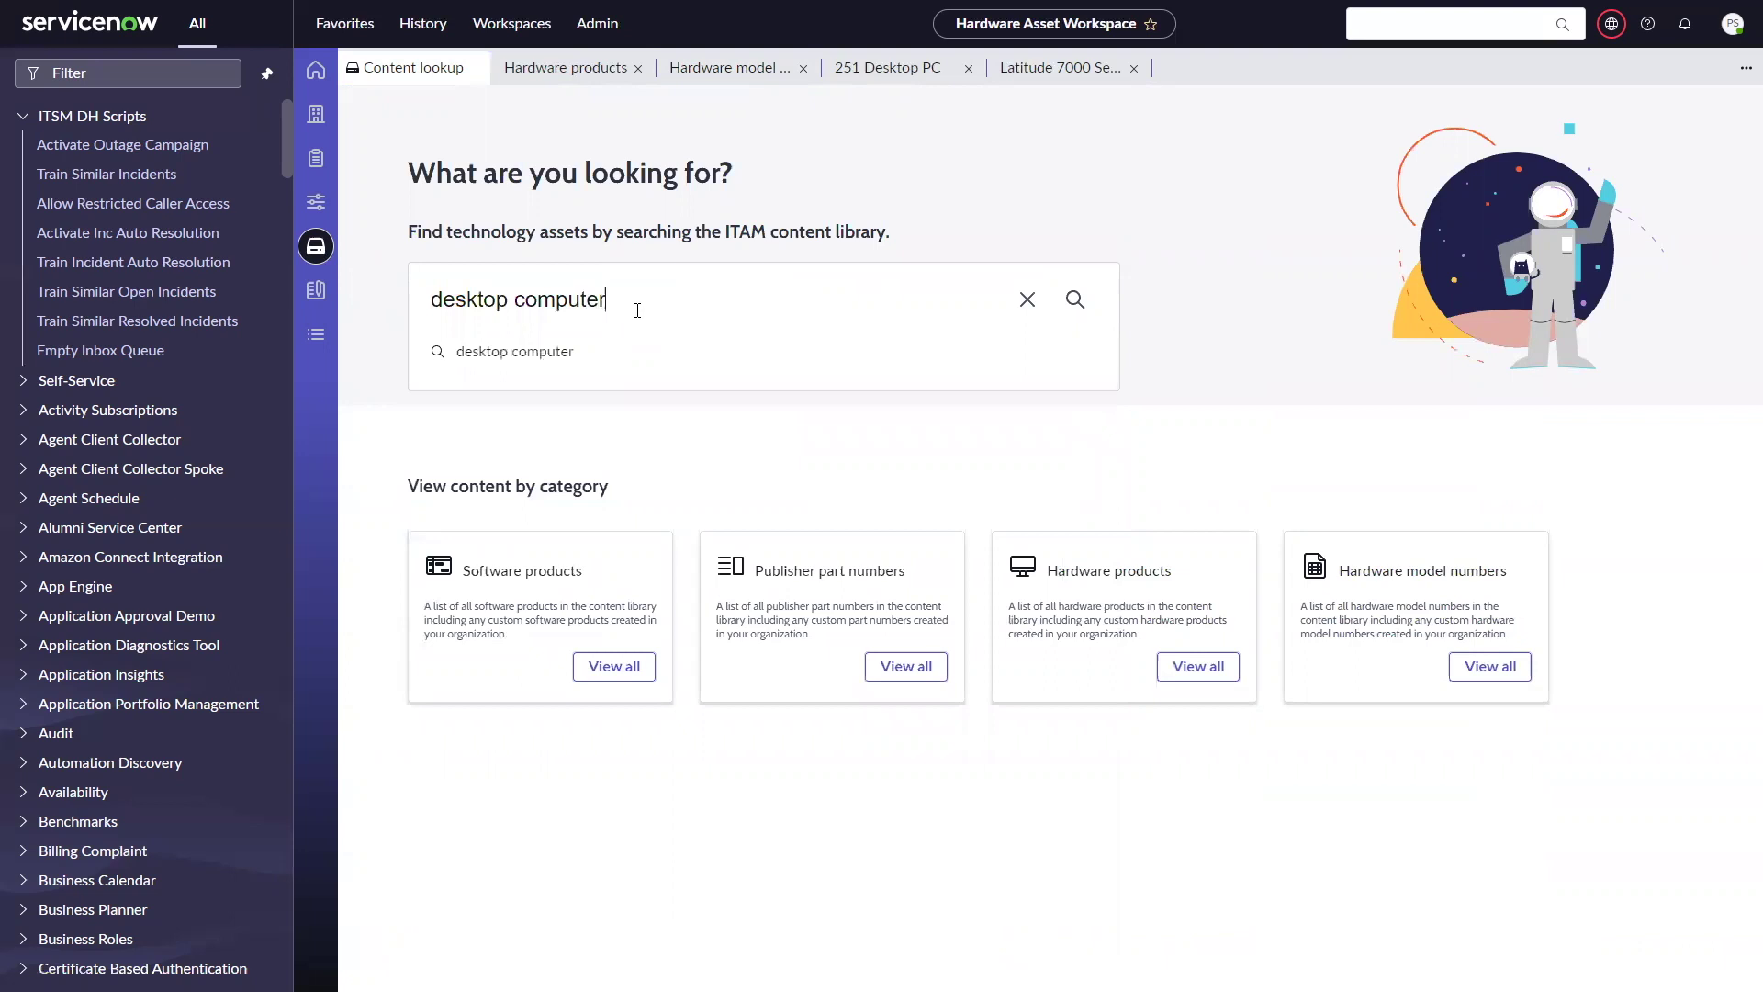
key("Return")
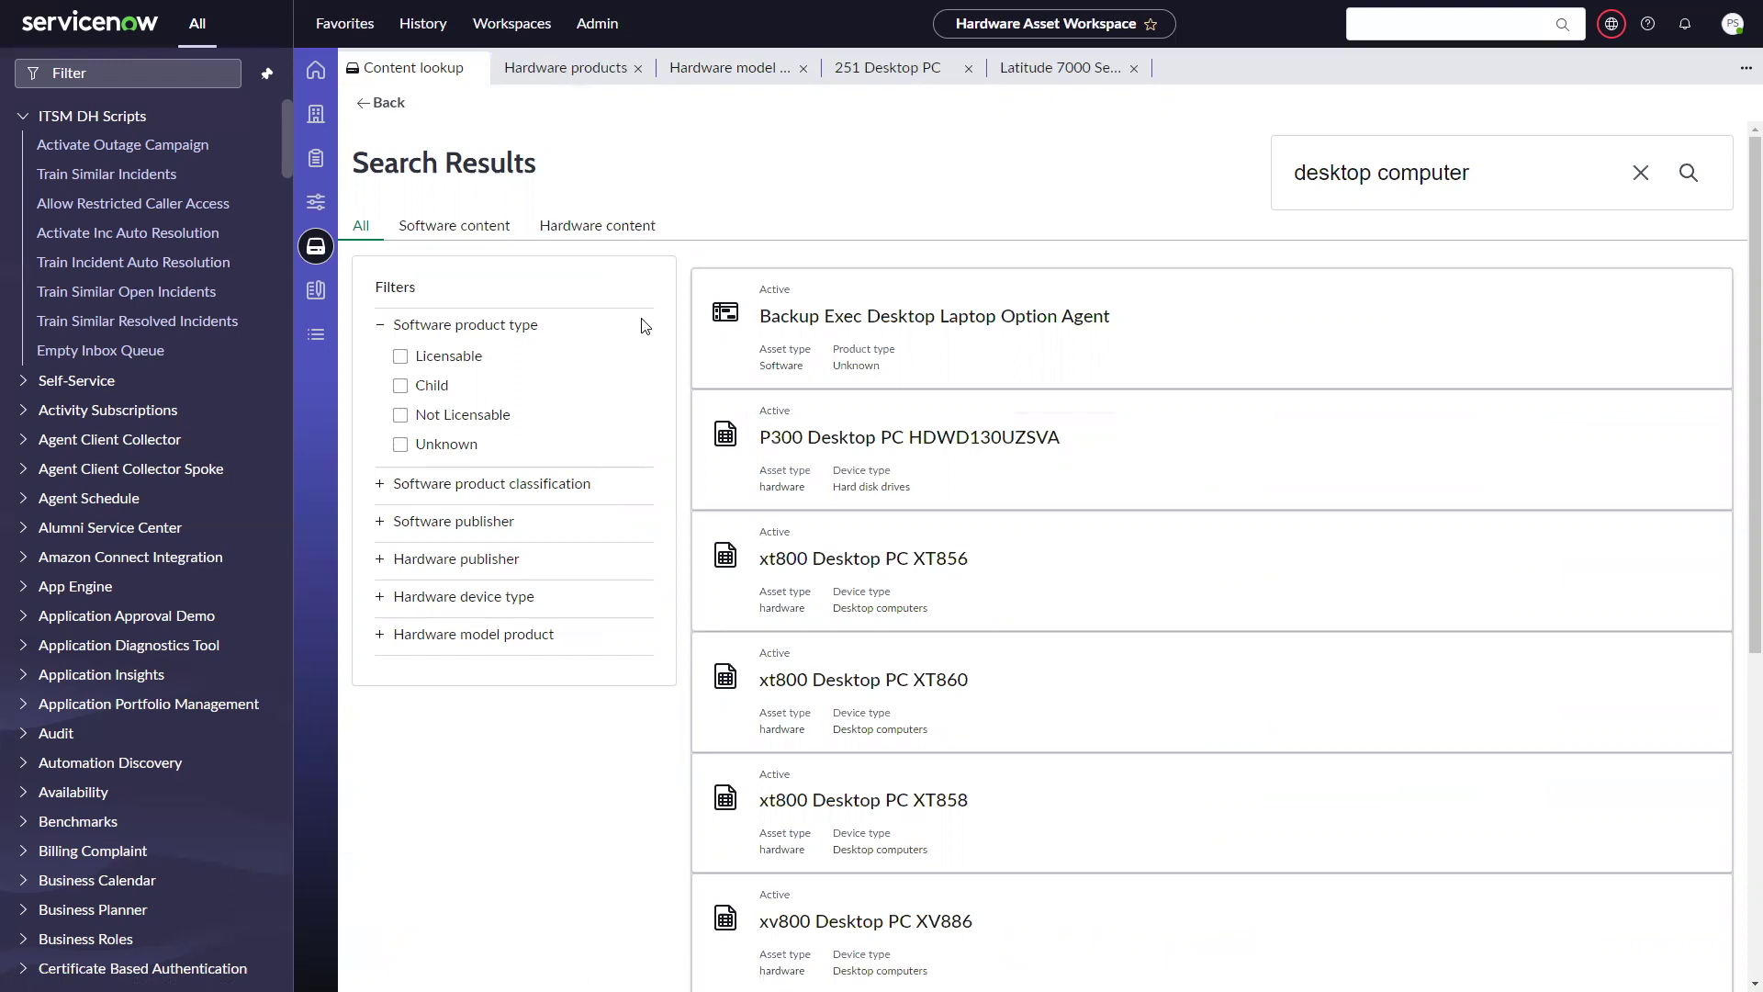
Step: Filter results to Hardware, Hewlett Packard and Desktop computers, then view 251-010a lifecycle definitions
left_click(608, 229)
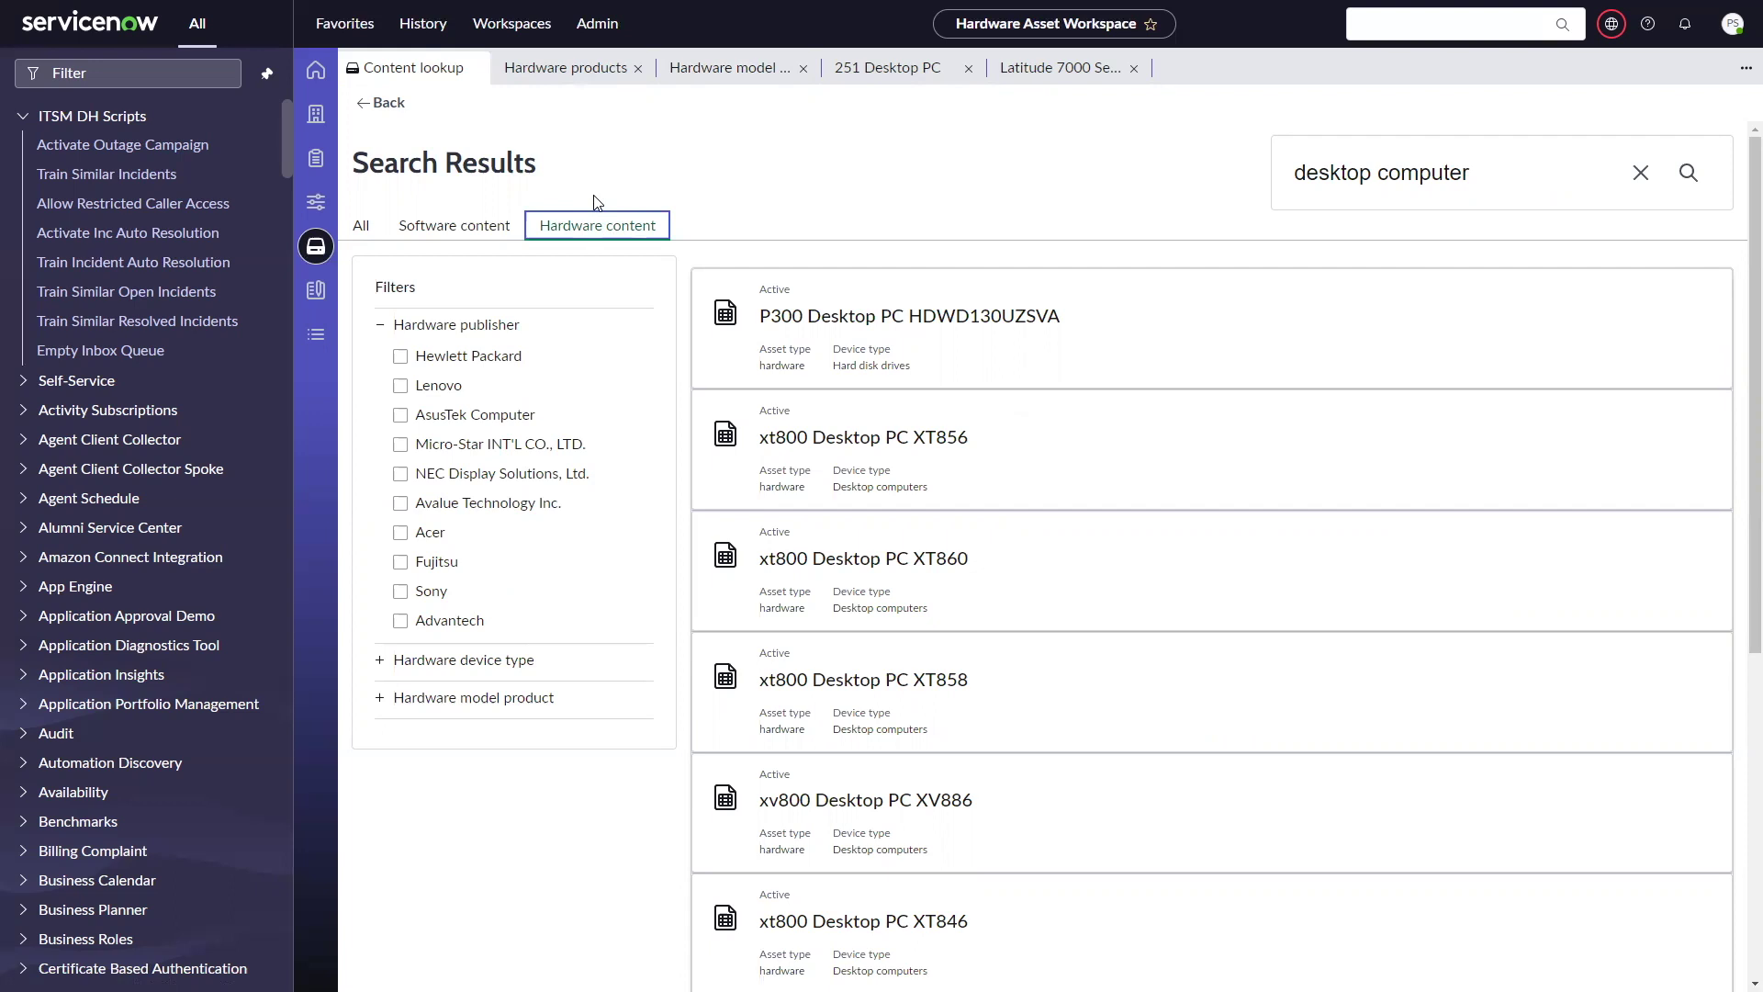
left_click(400, 355)
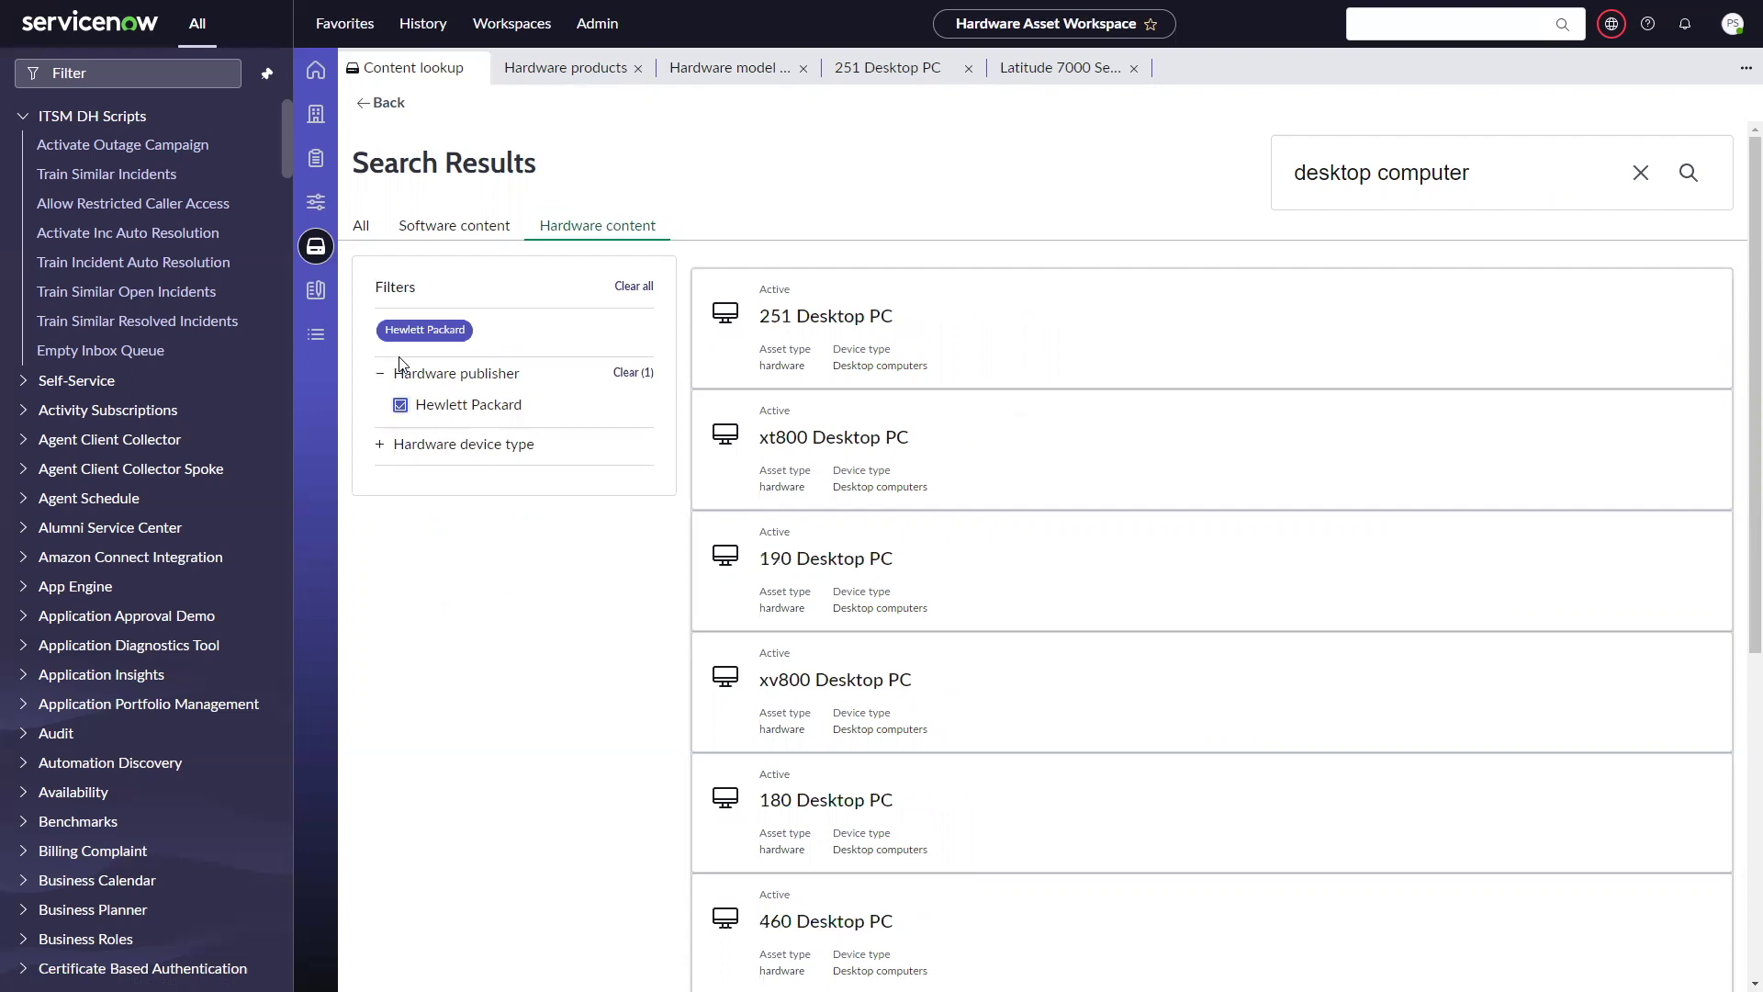
left_click(381, 445)
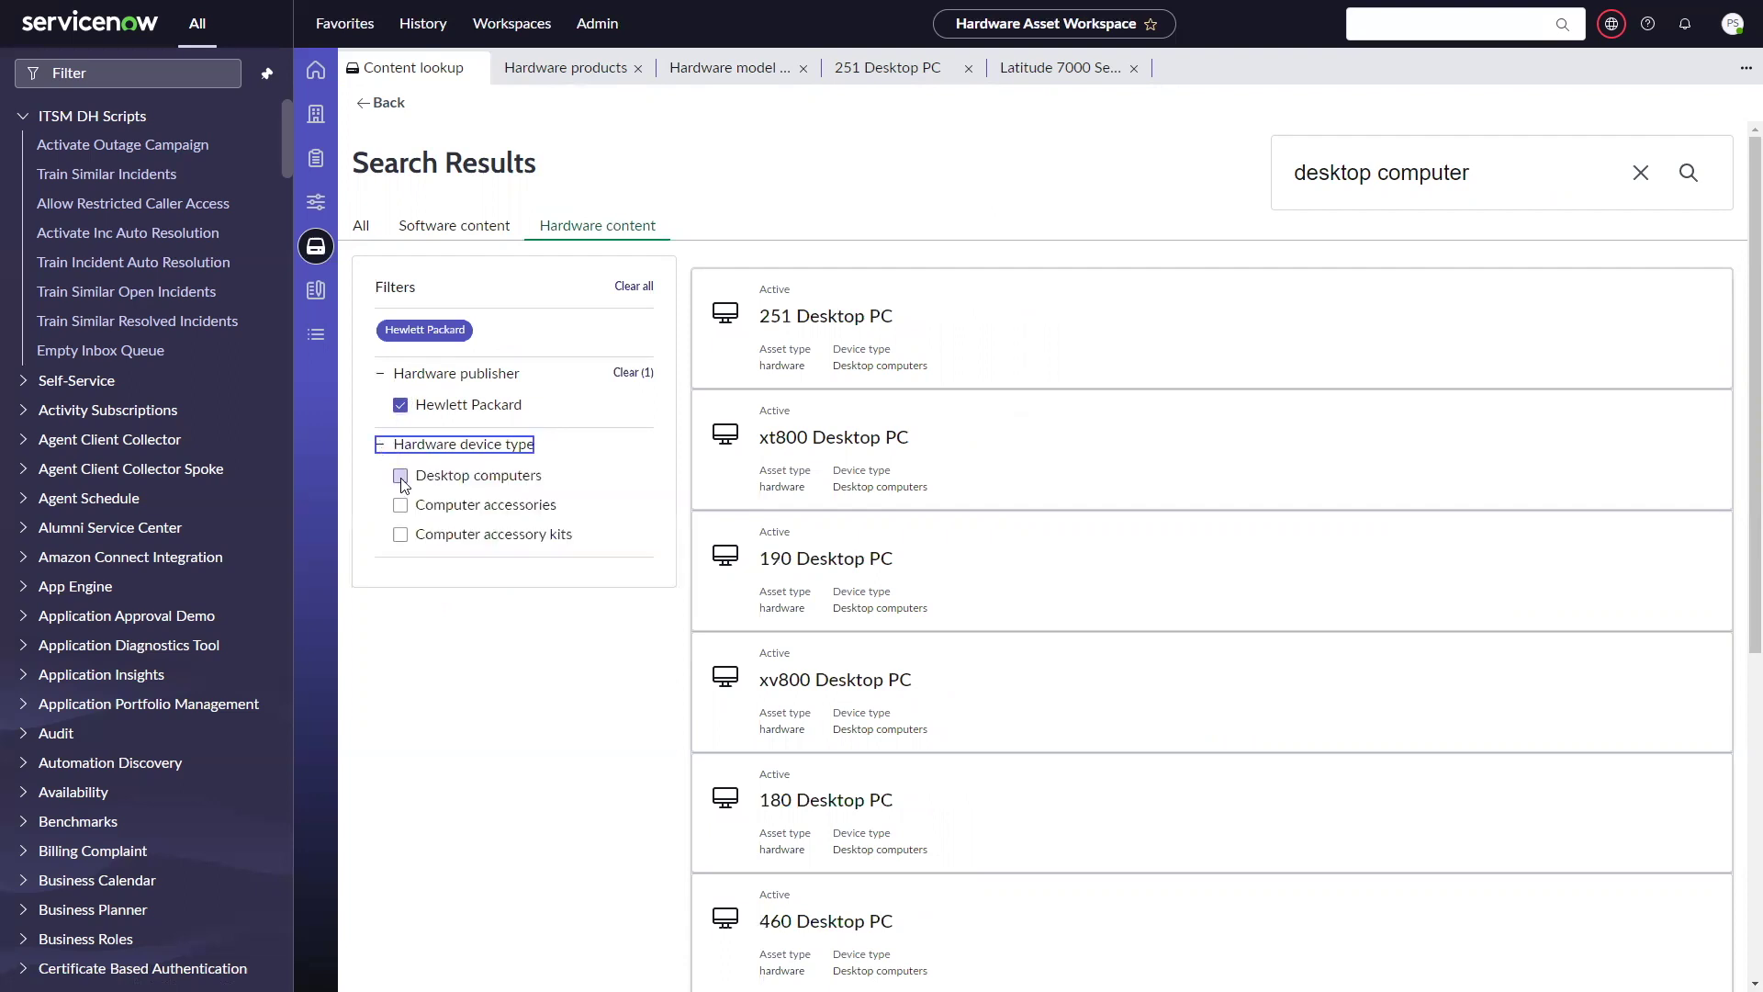
left_click(399, 475)
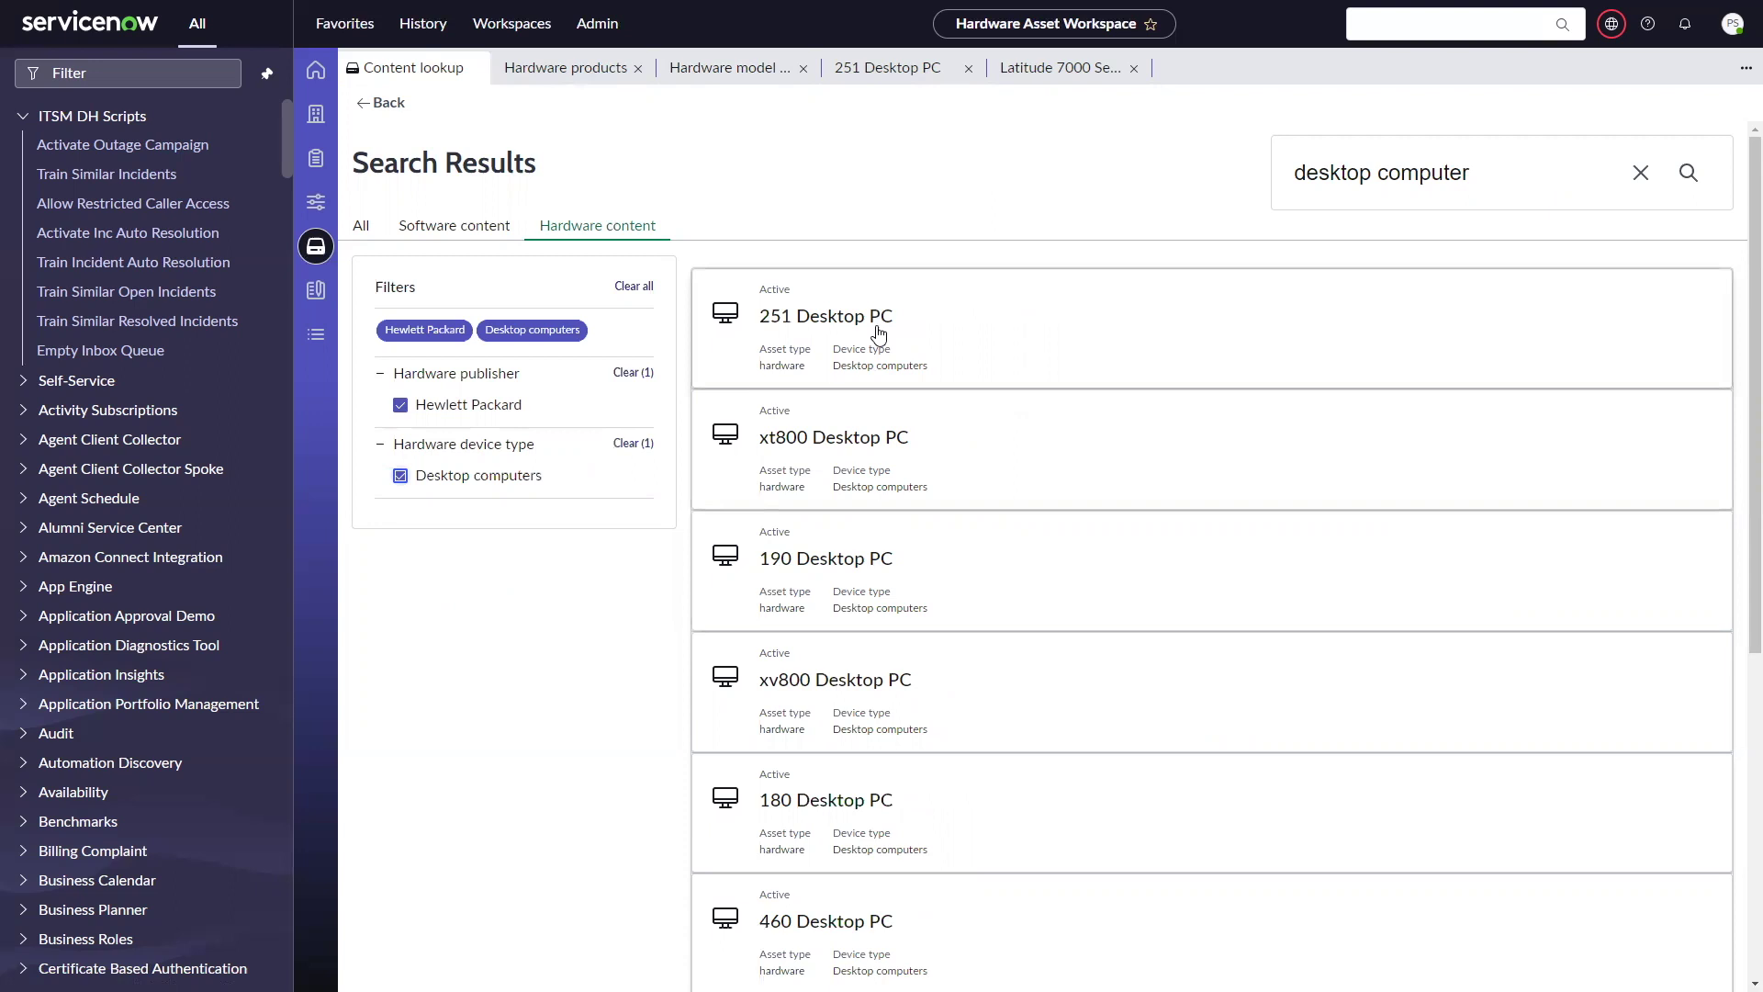
left_click(881, 73)
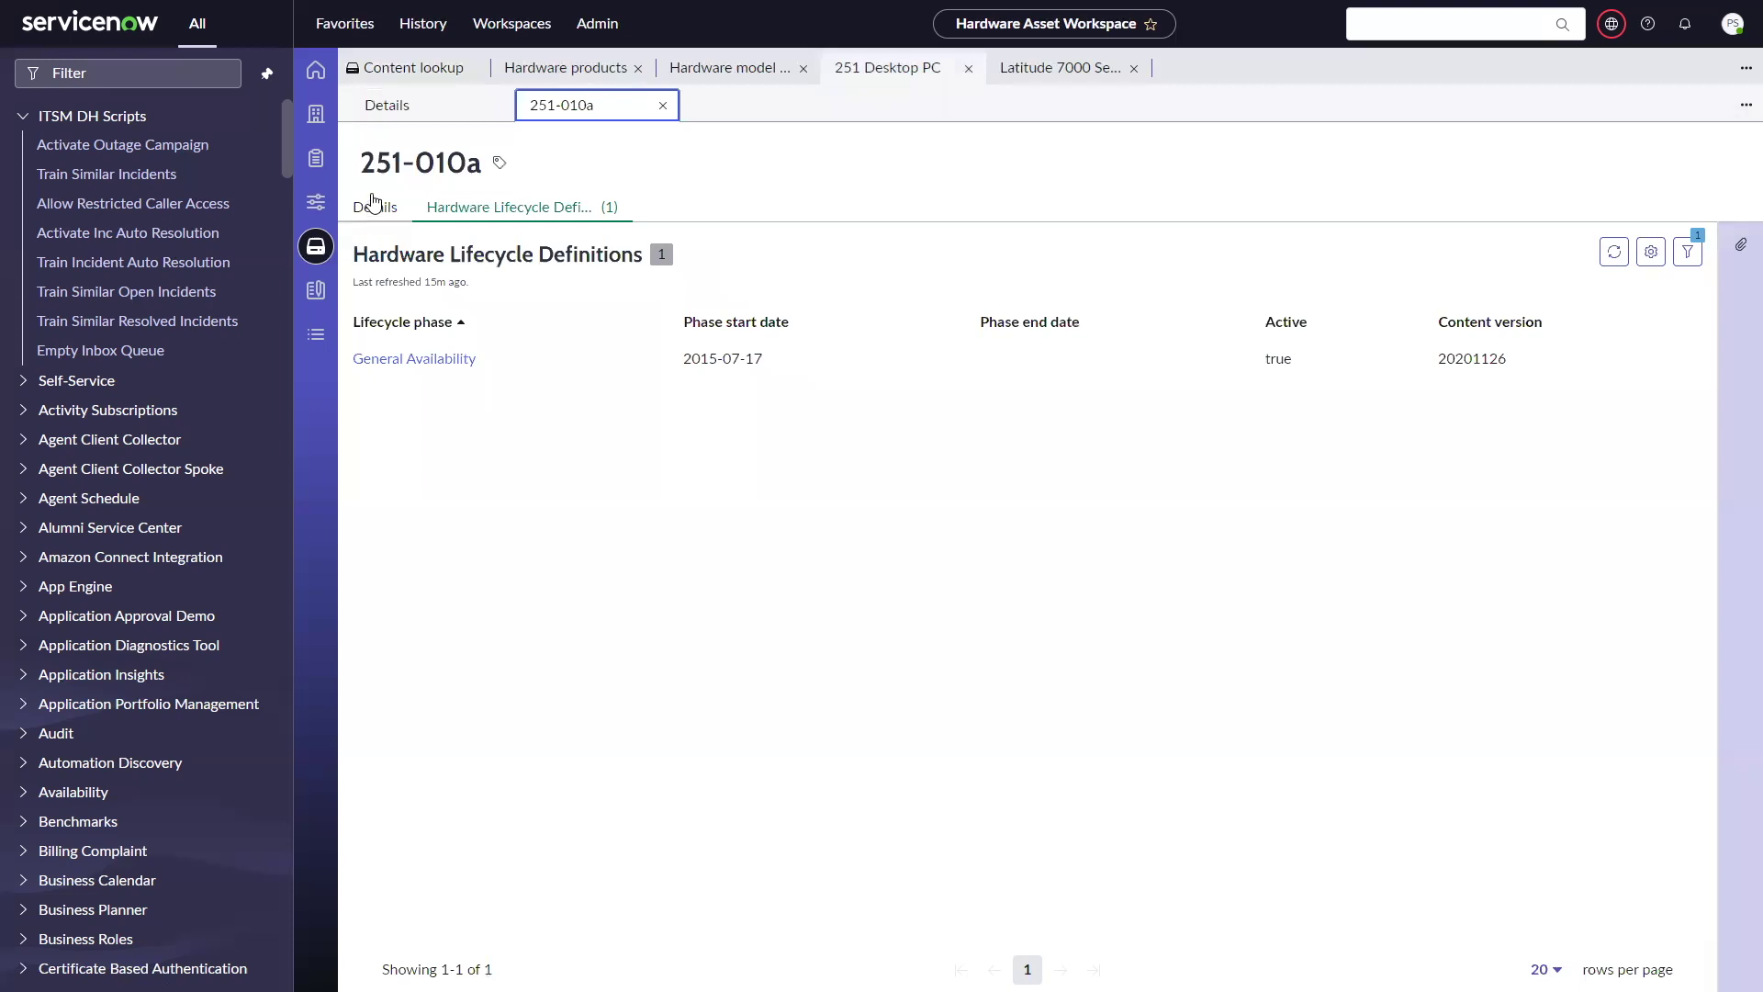
Step: Check the 251 Desktop PC details and 251-010a, then go back to the filtered results
left_click(414, 105)
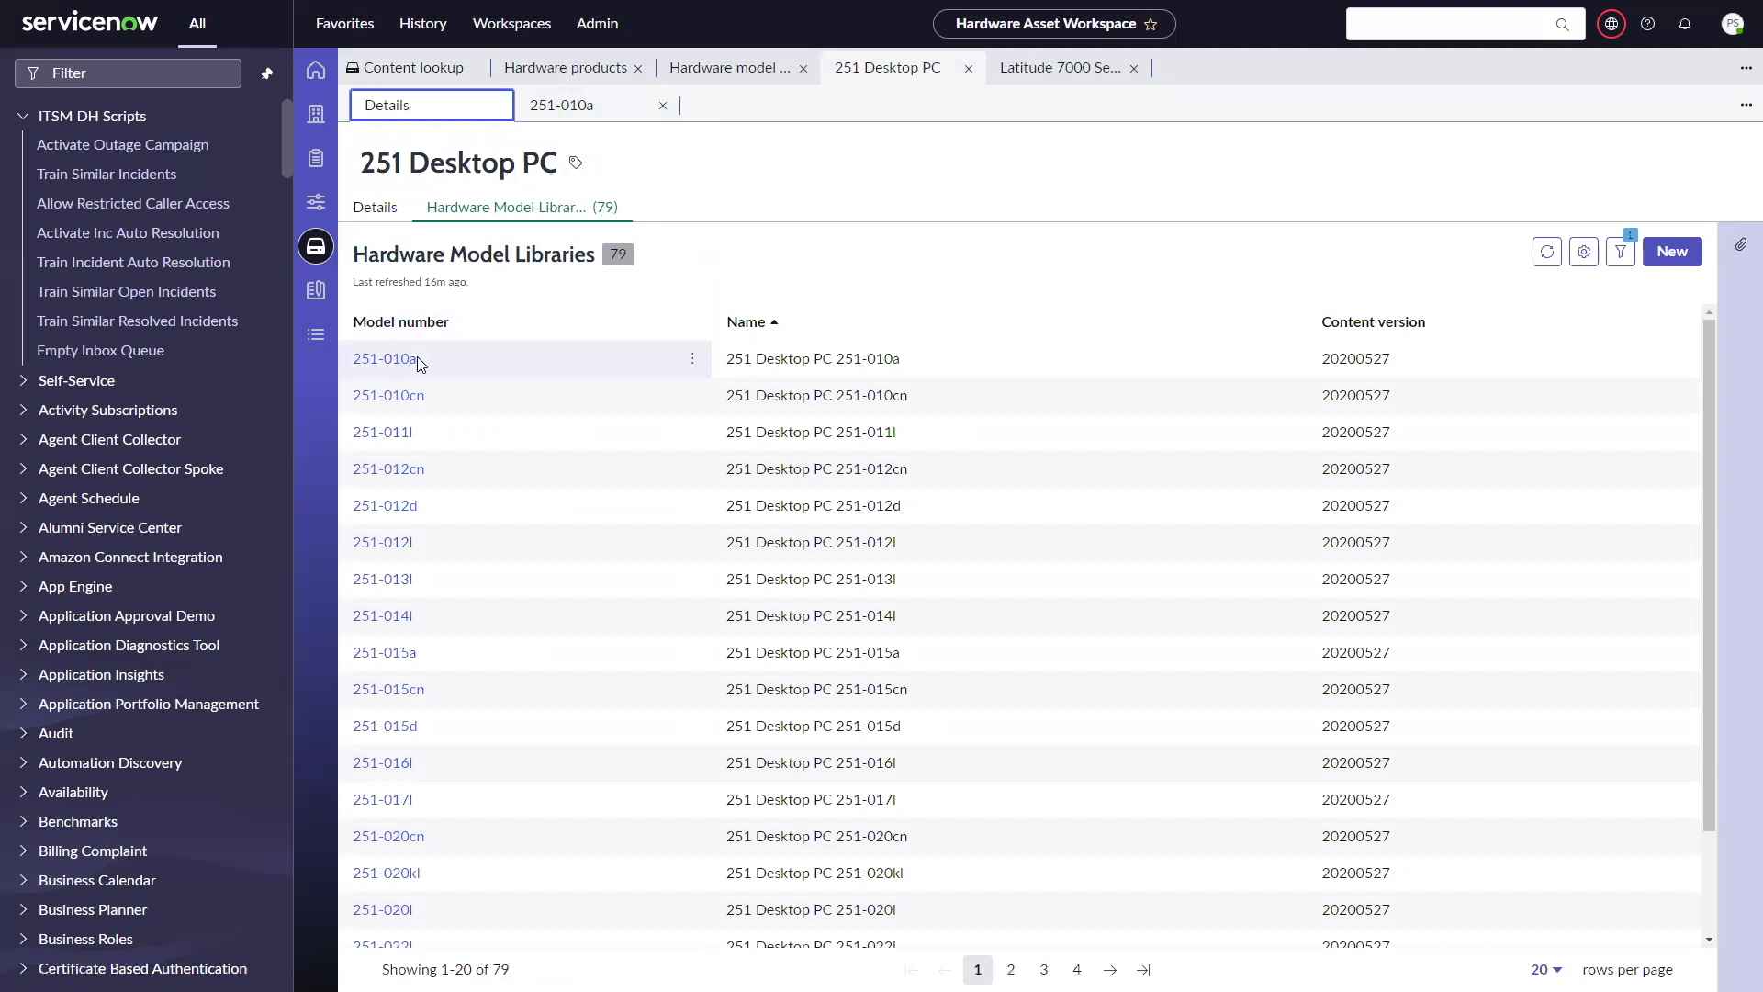
left_click(568, 105)
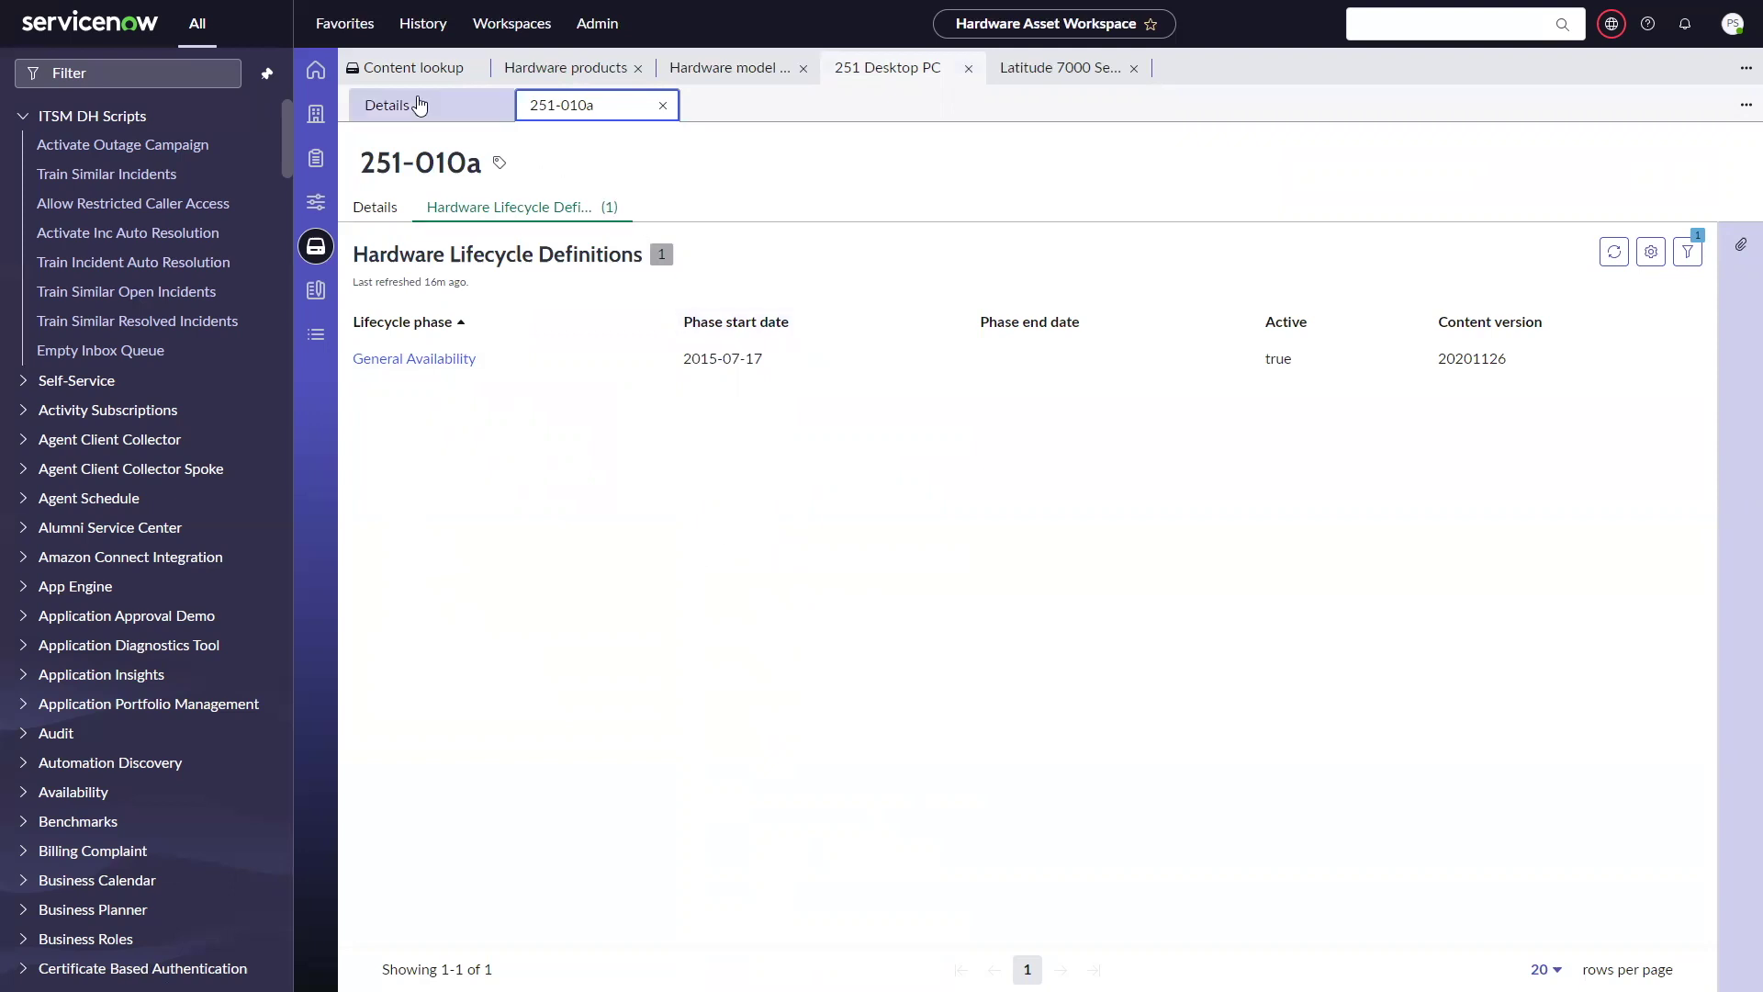
left_click(413, 67)
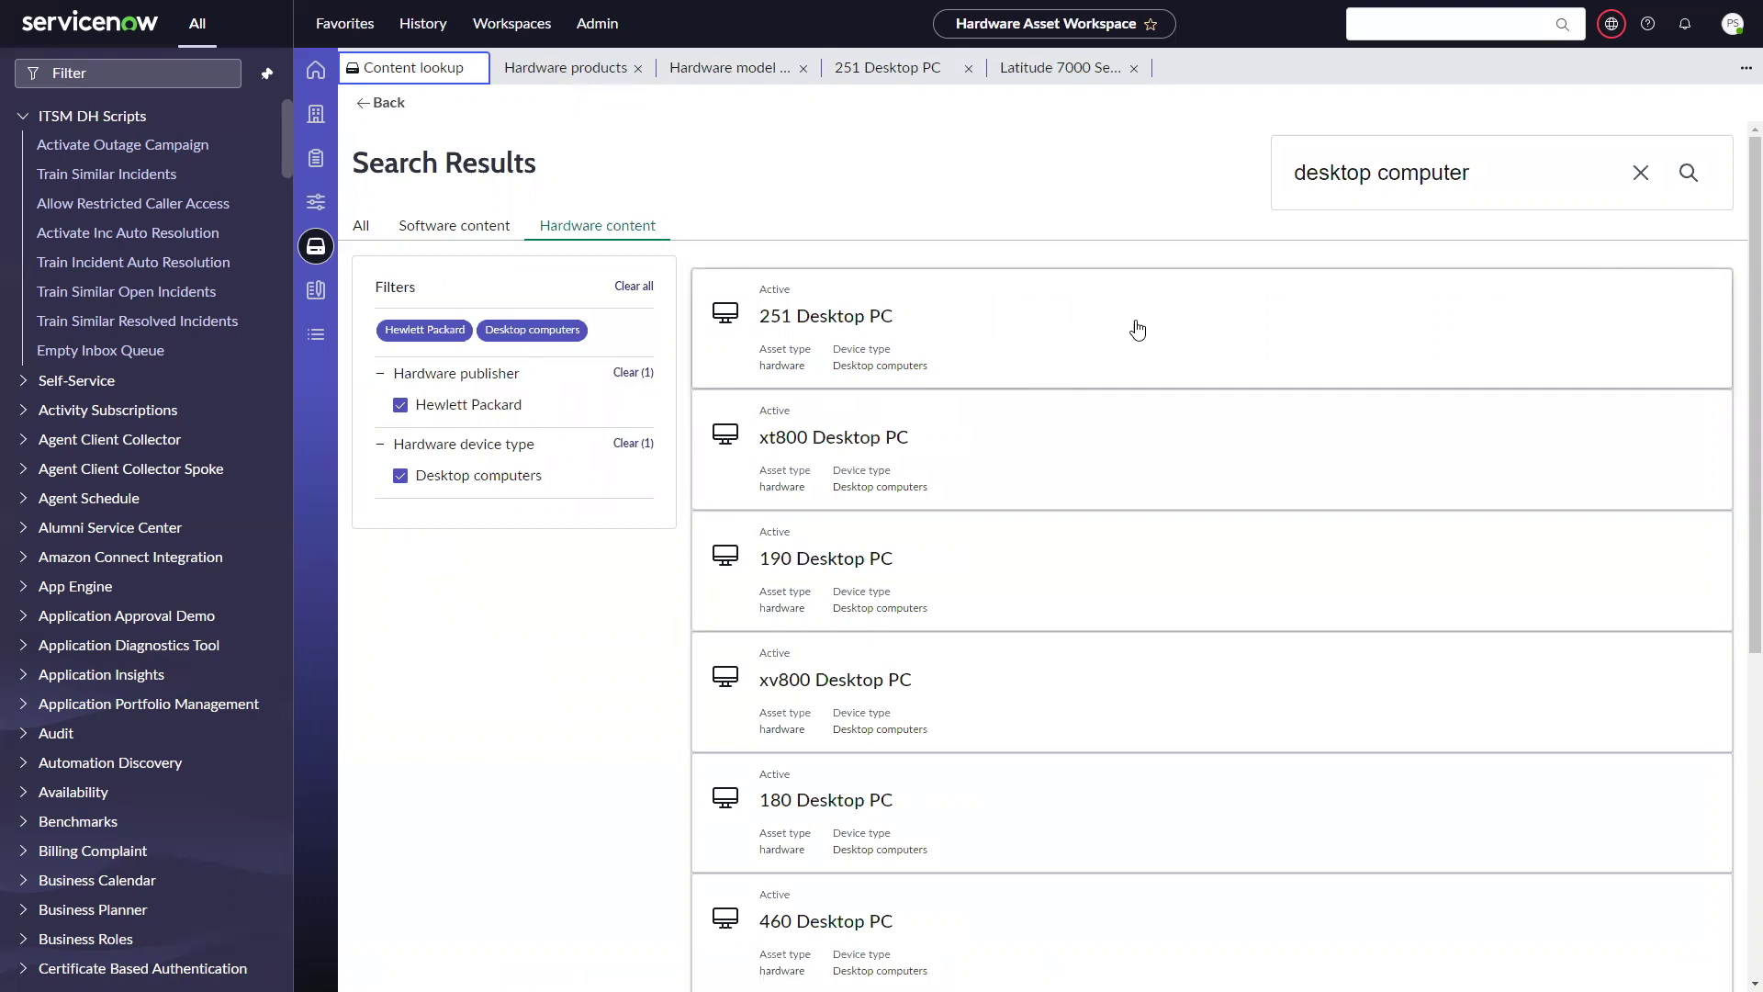
Step: Search for 'dell notebook' and filter the results to Notebook computers
left_click_drag(1475, 172, 1237, 176)
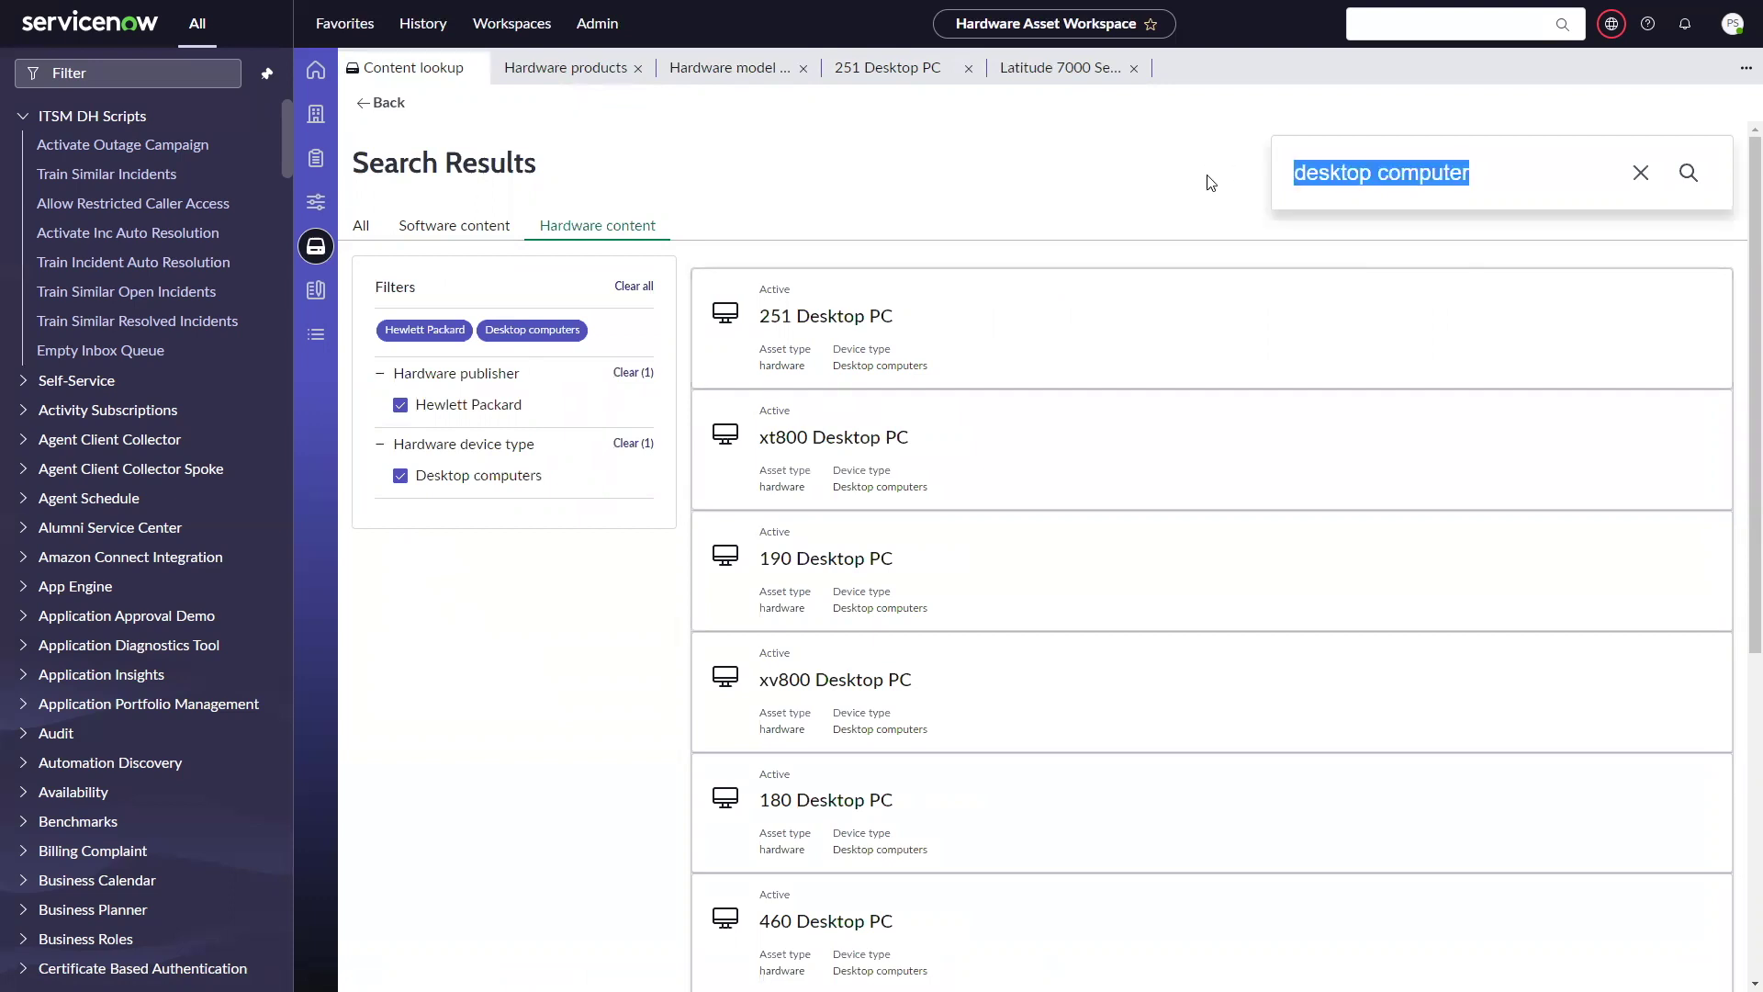
type("dellnotebook")
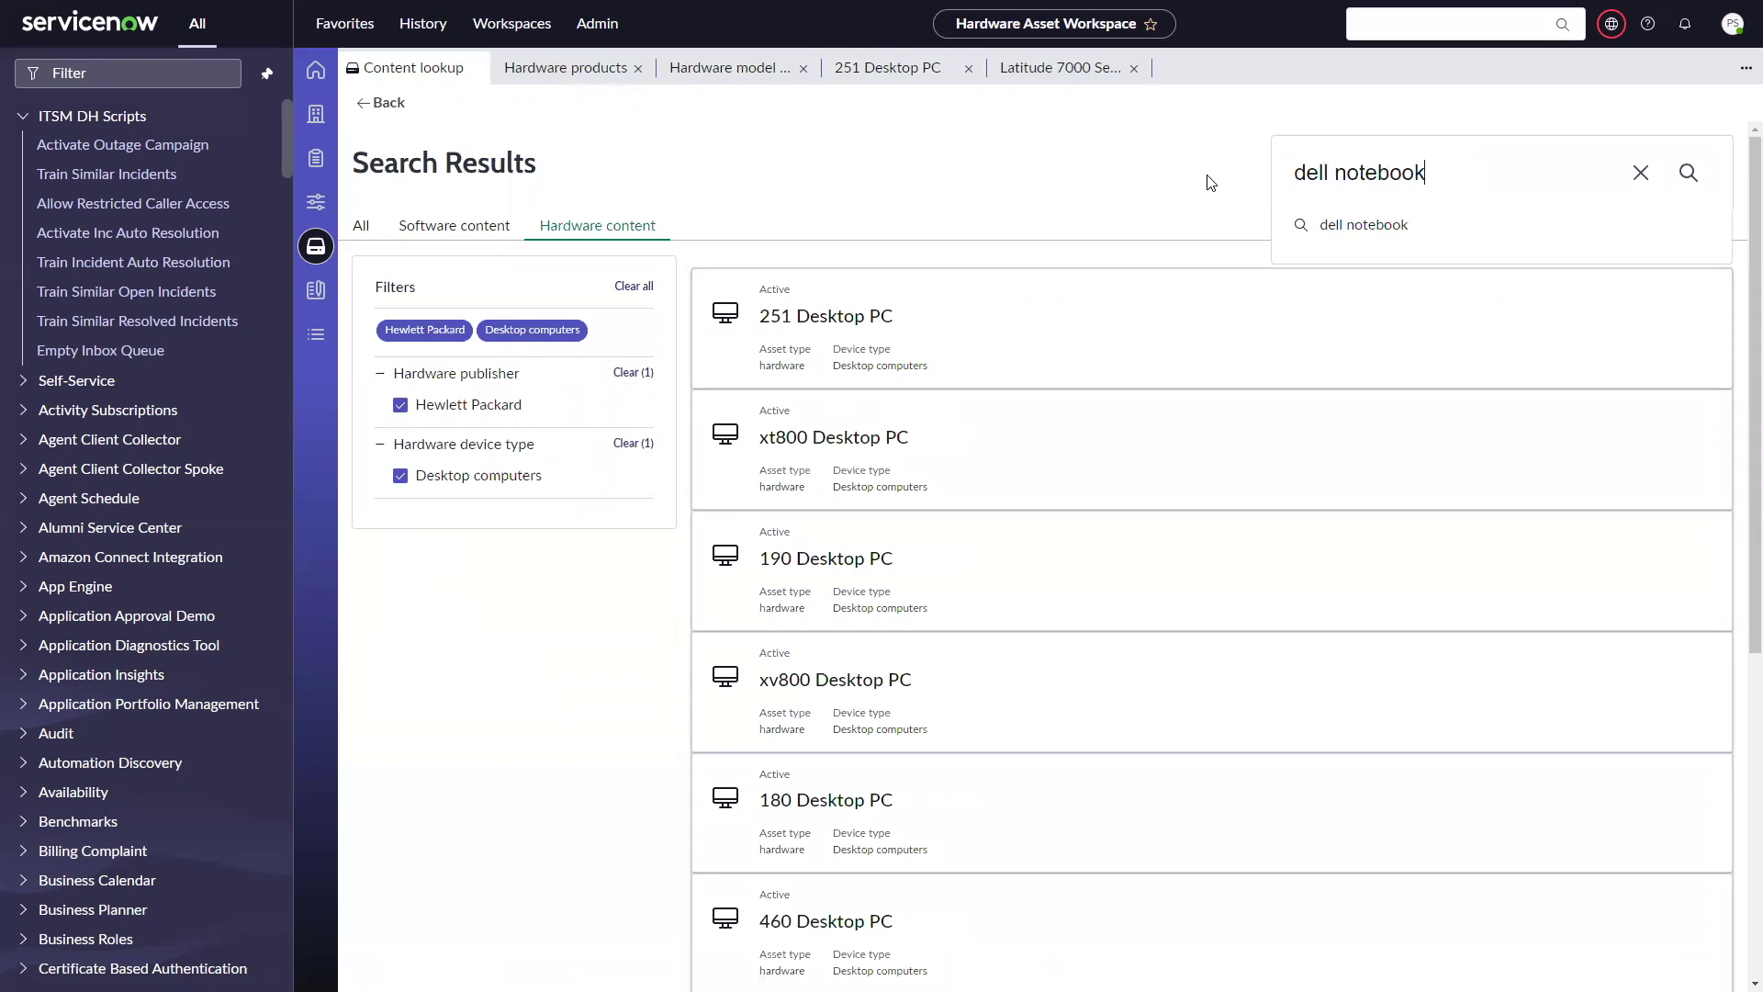
key("Return")
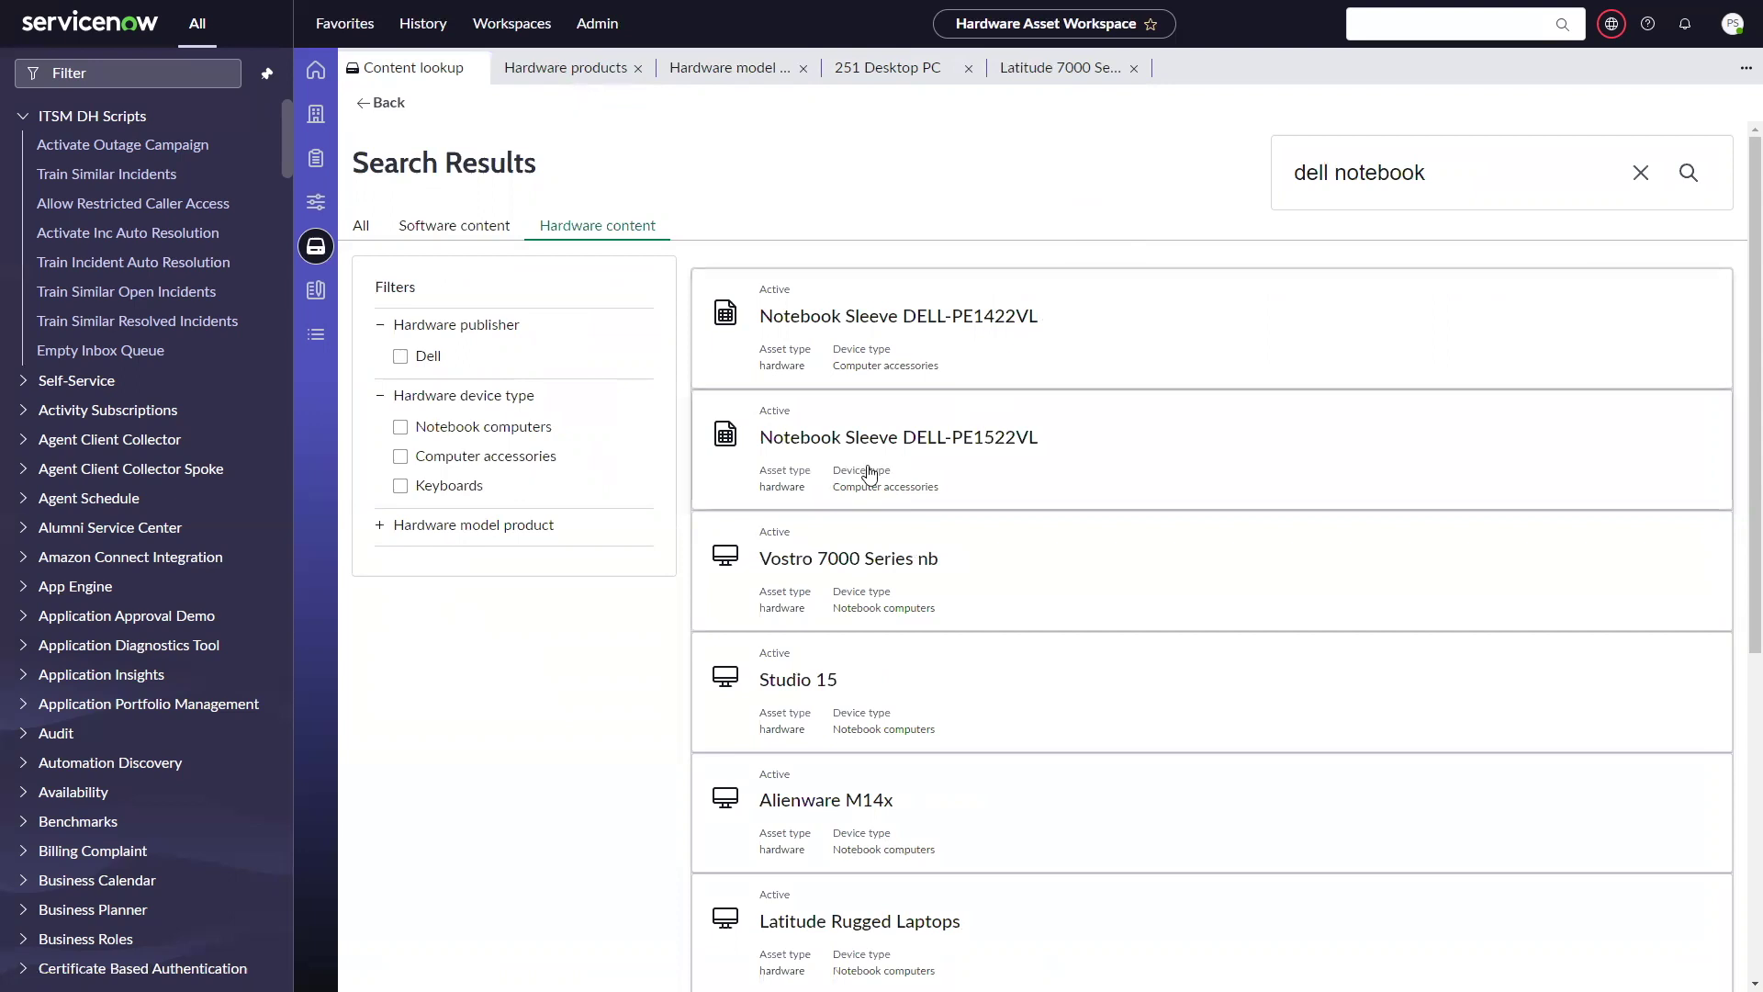
left_click(402, 428)
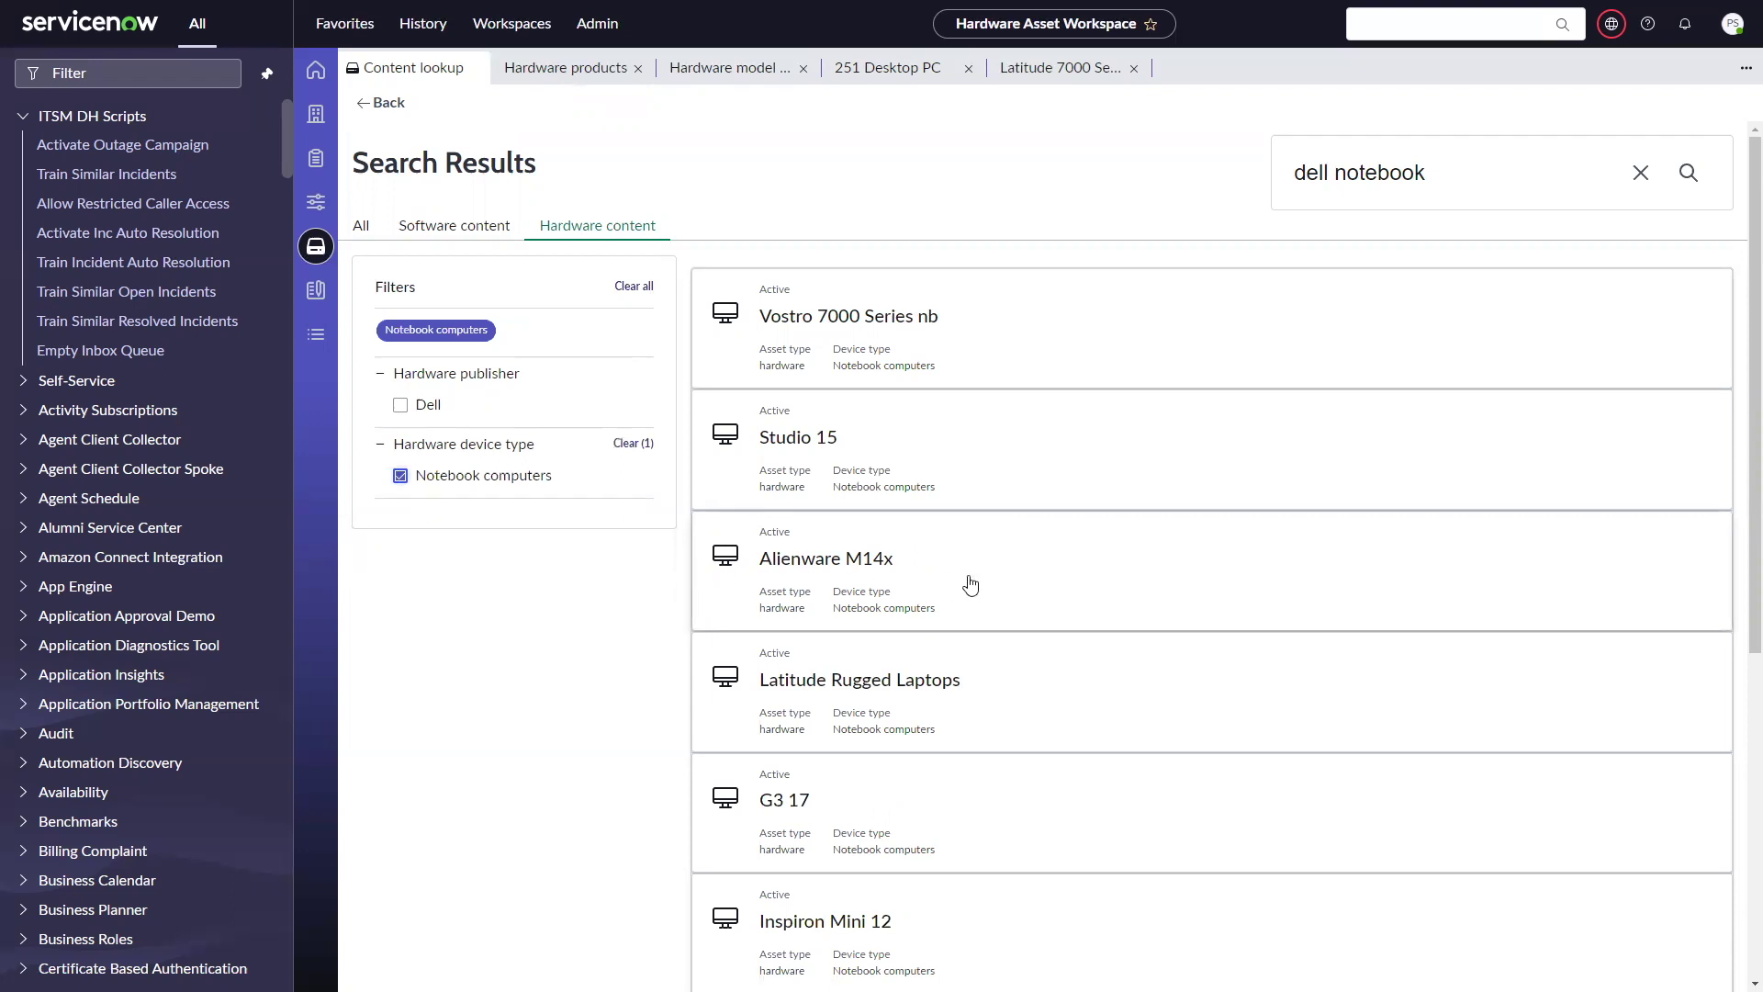
scroll(971, 585, "down", 3)
scroll(971, 585, "down", 2)
scroll(972, 584, "down", 3)
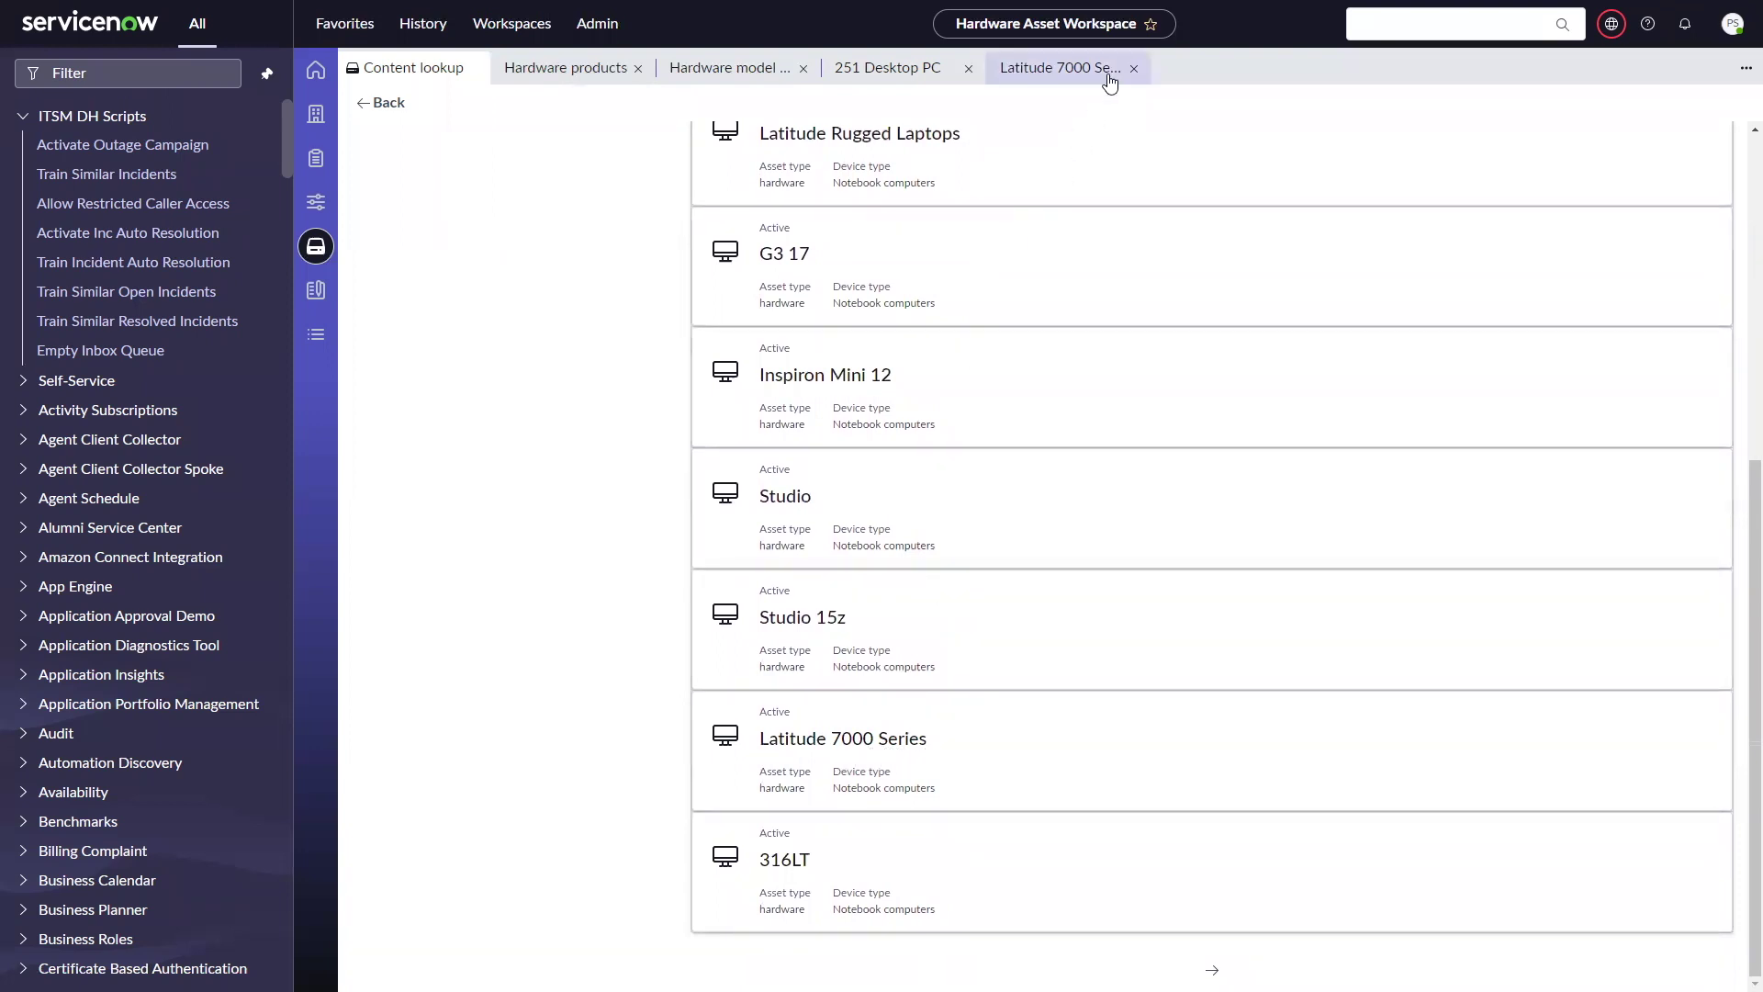
Step: Open Latitude 7000 Series, model 7370, and show its Hardware Lifecycle Definitions
left_click(1058, 67)
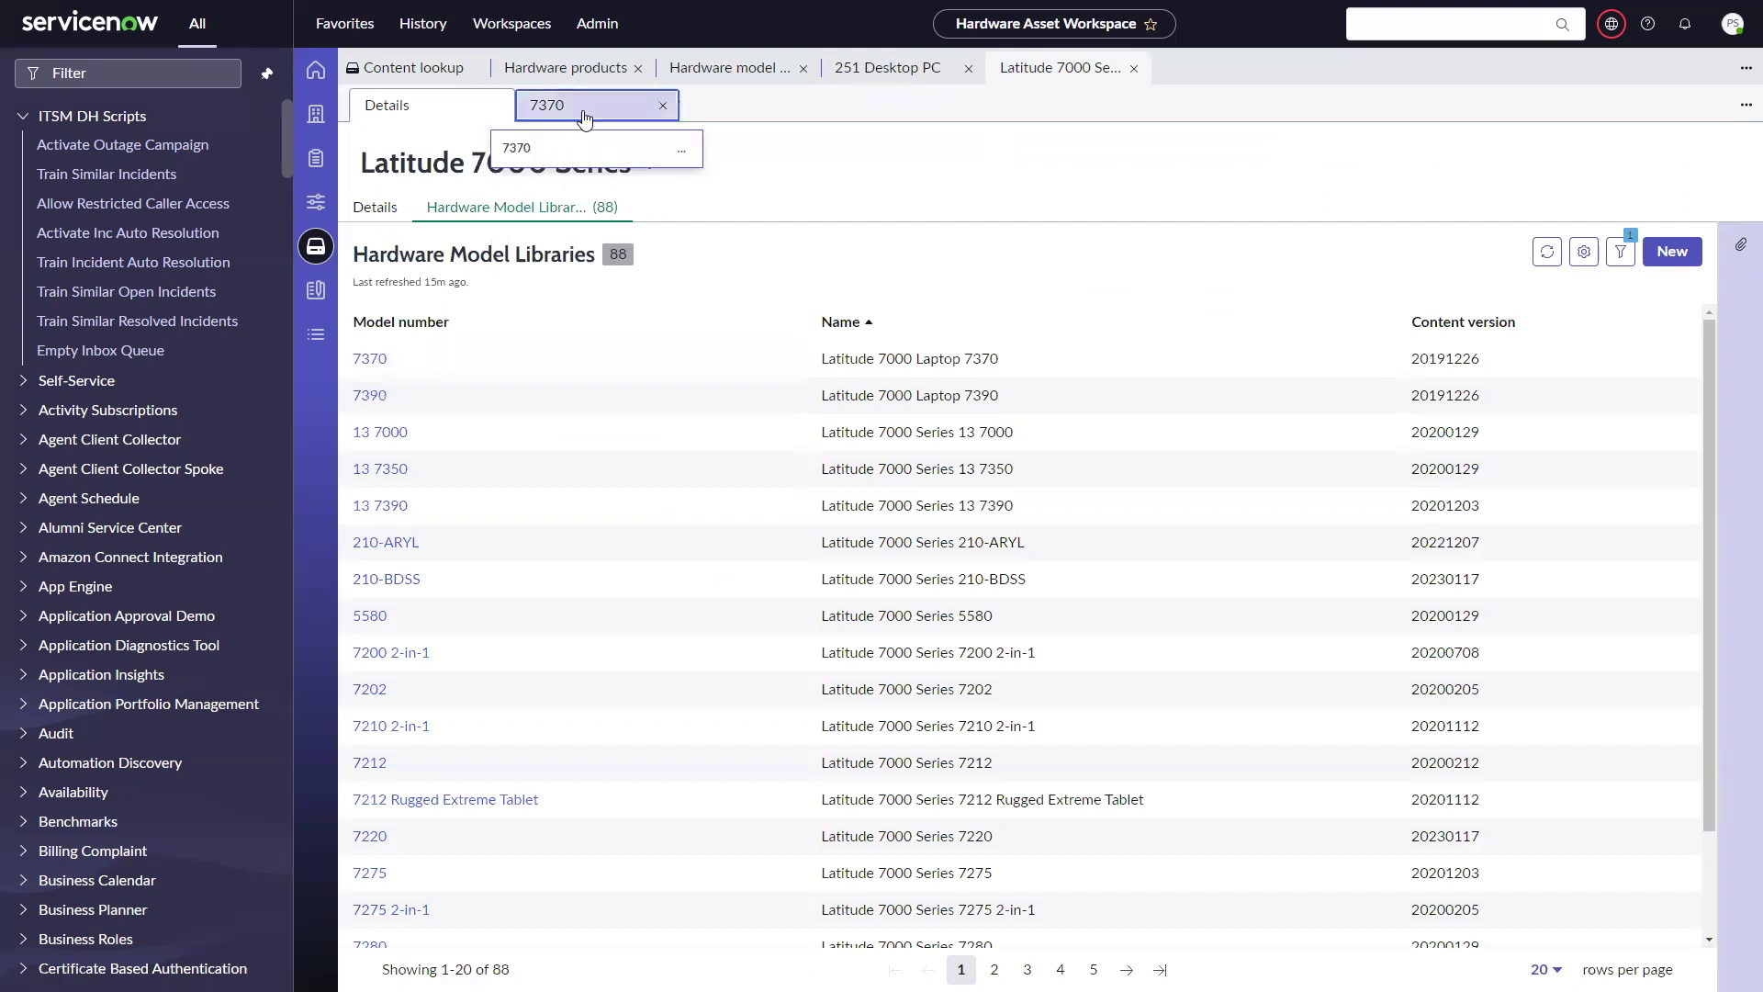
left_click(584, 111)
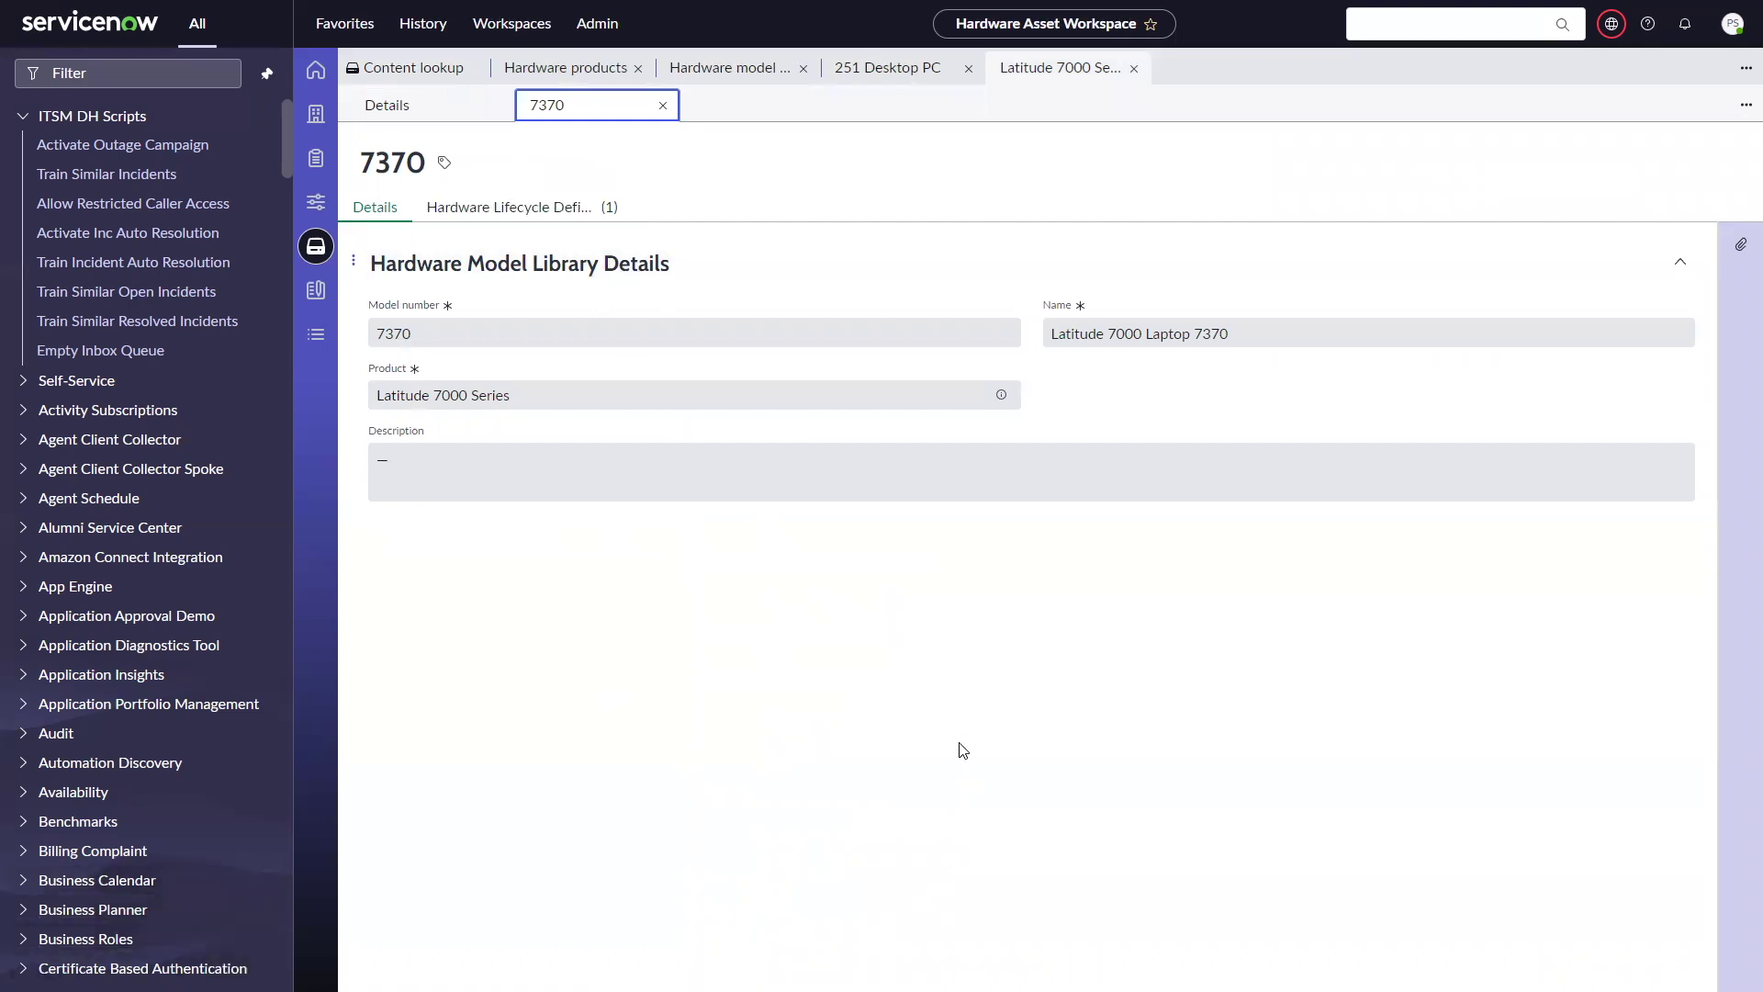
left_click(510, 207)
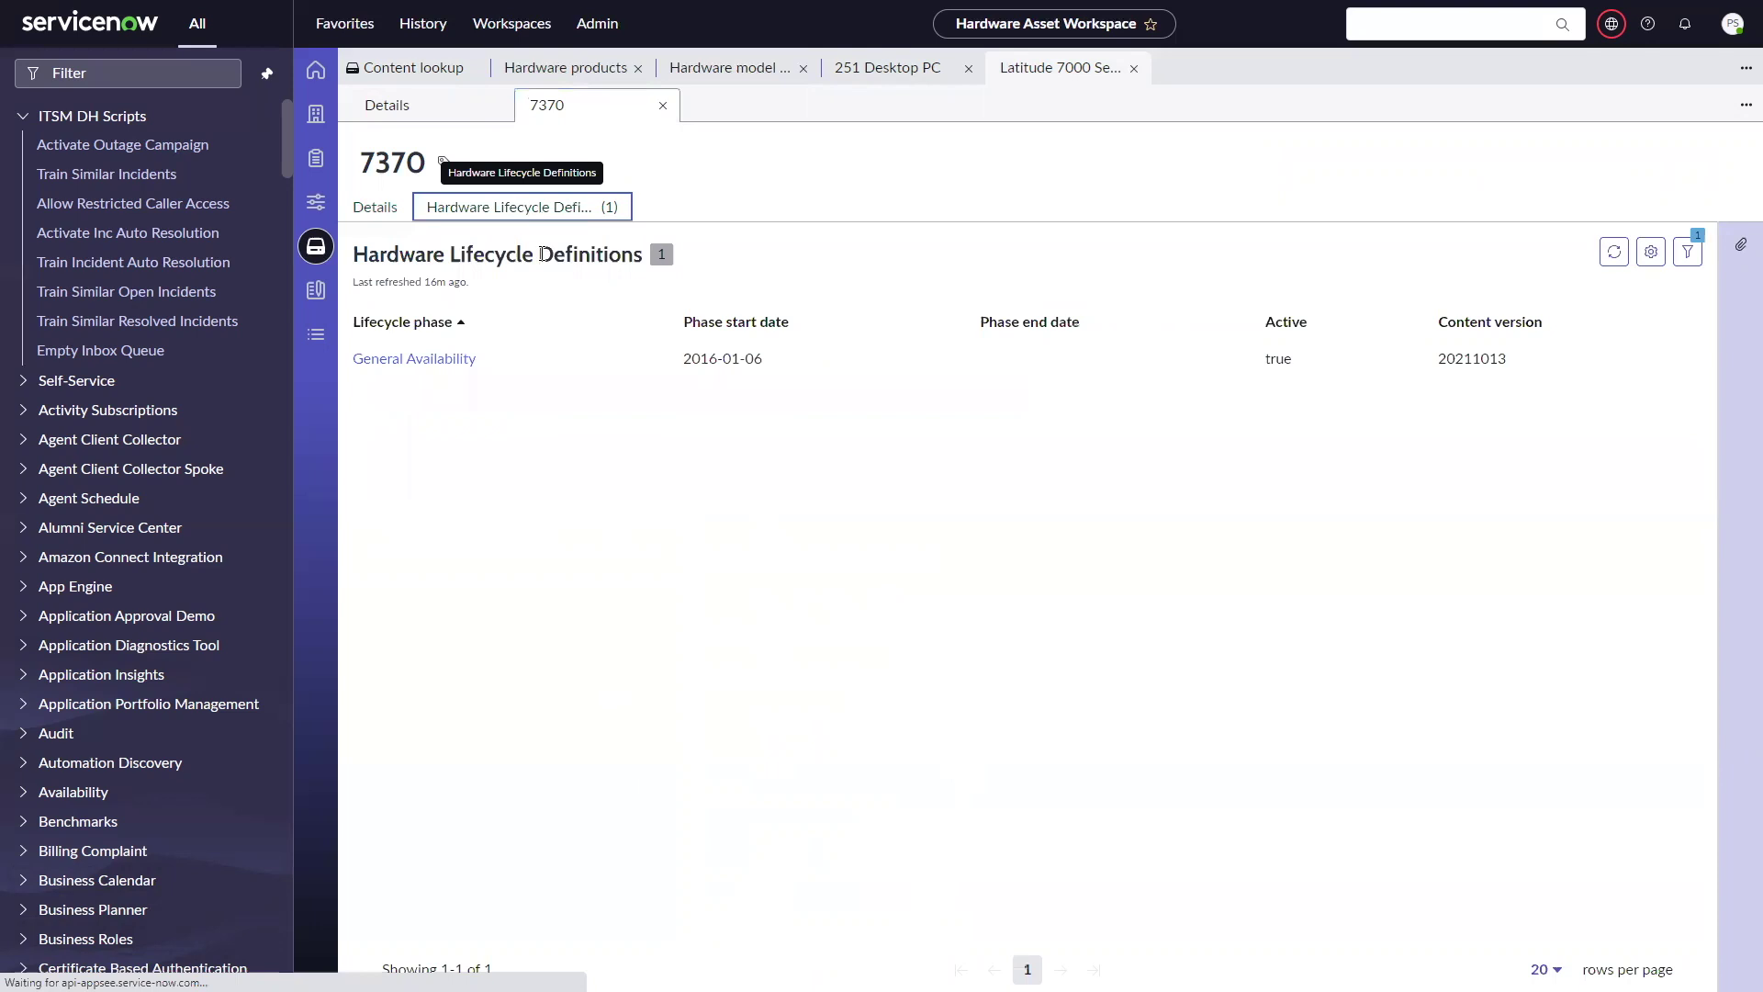